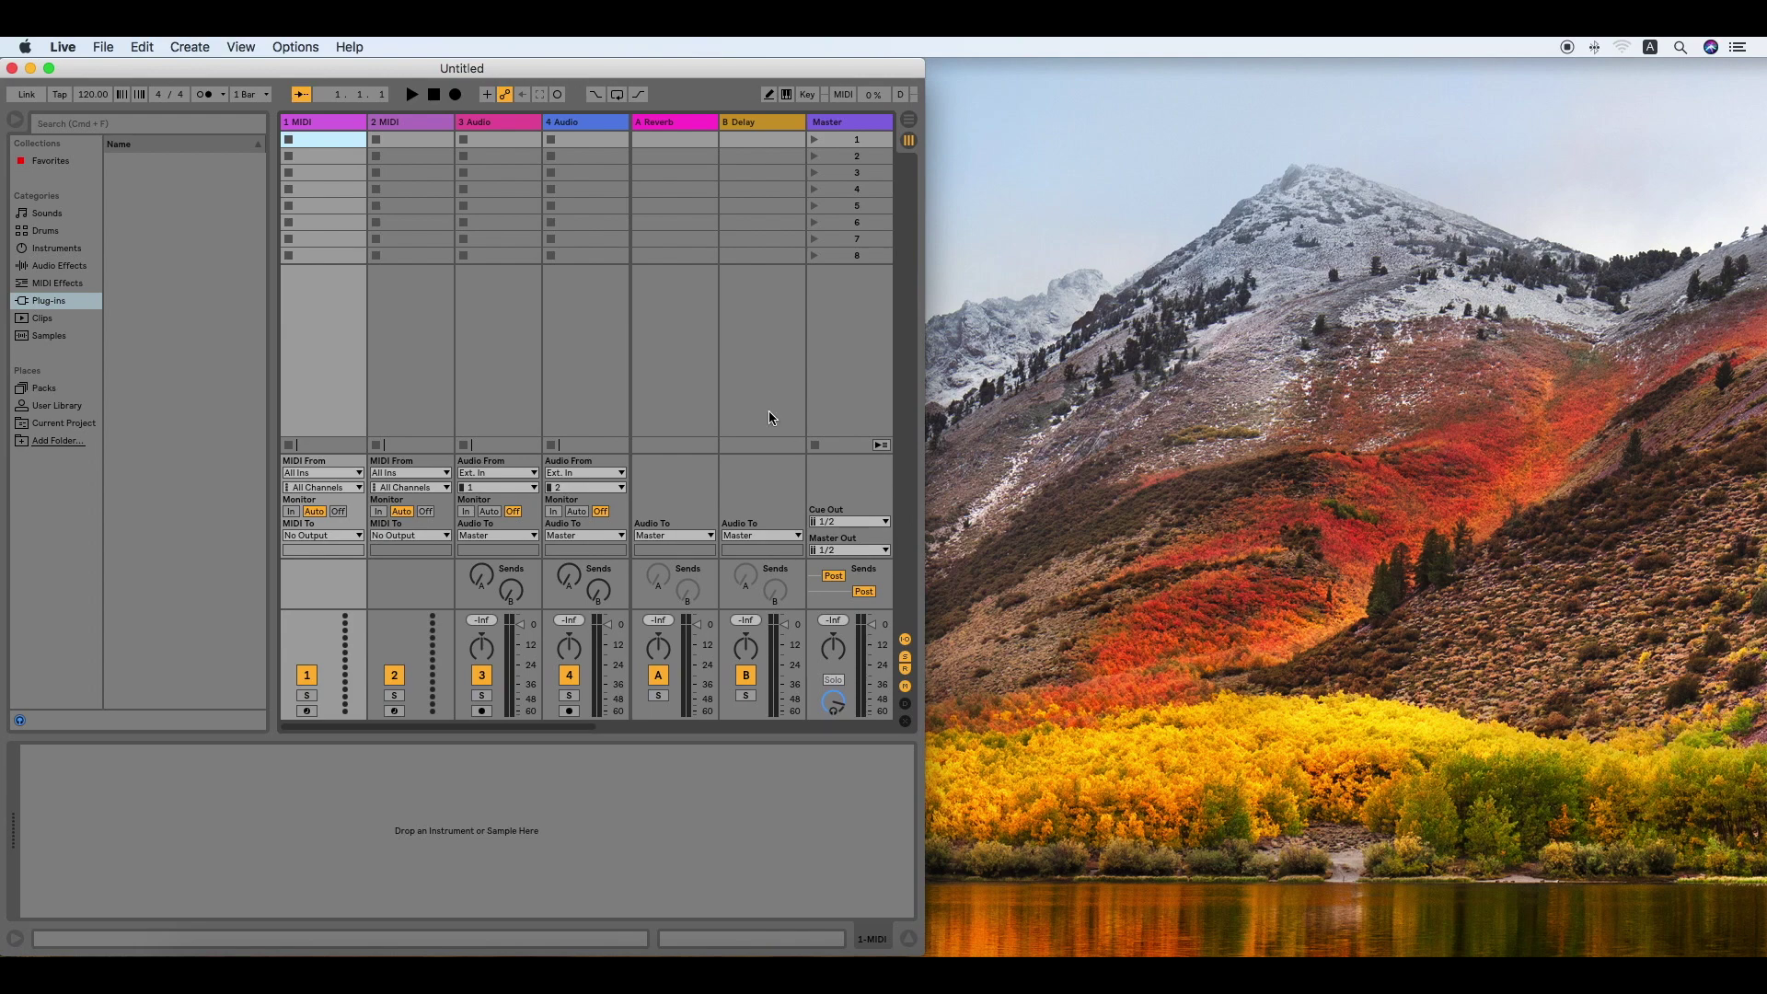
Turn on Use VST Plug-In System Folders in Live's File/Folder preferences.
left_click(76, 52)
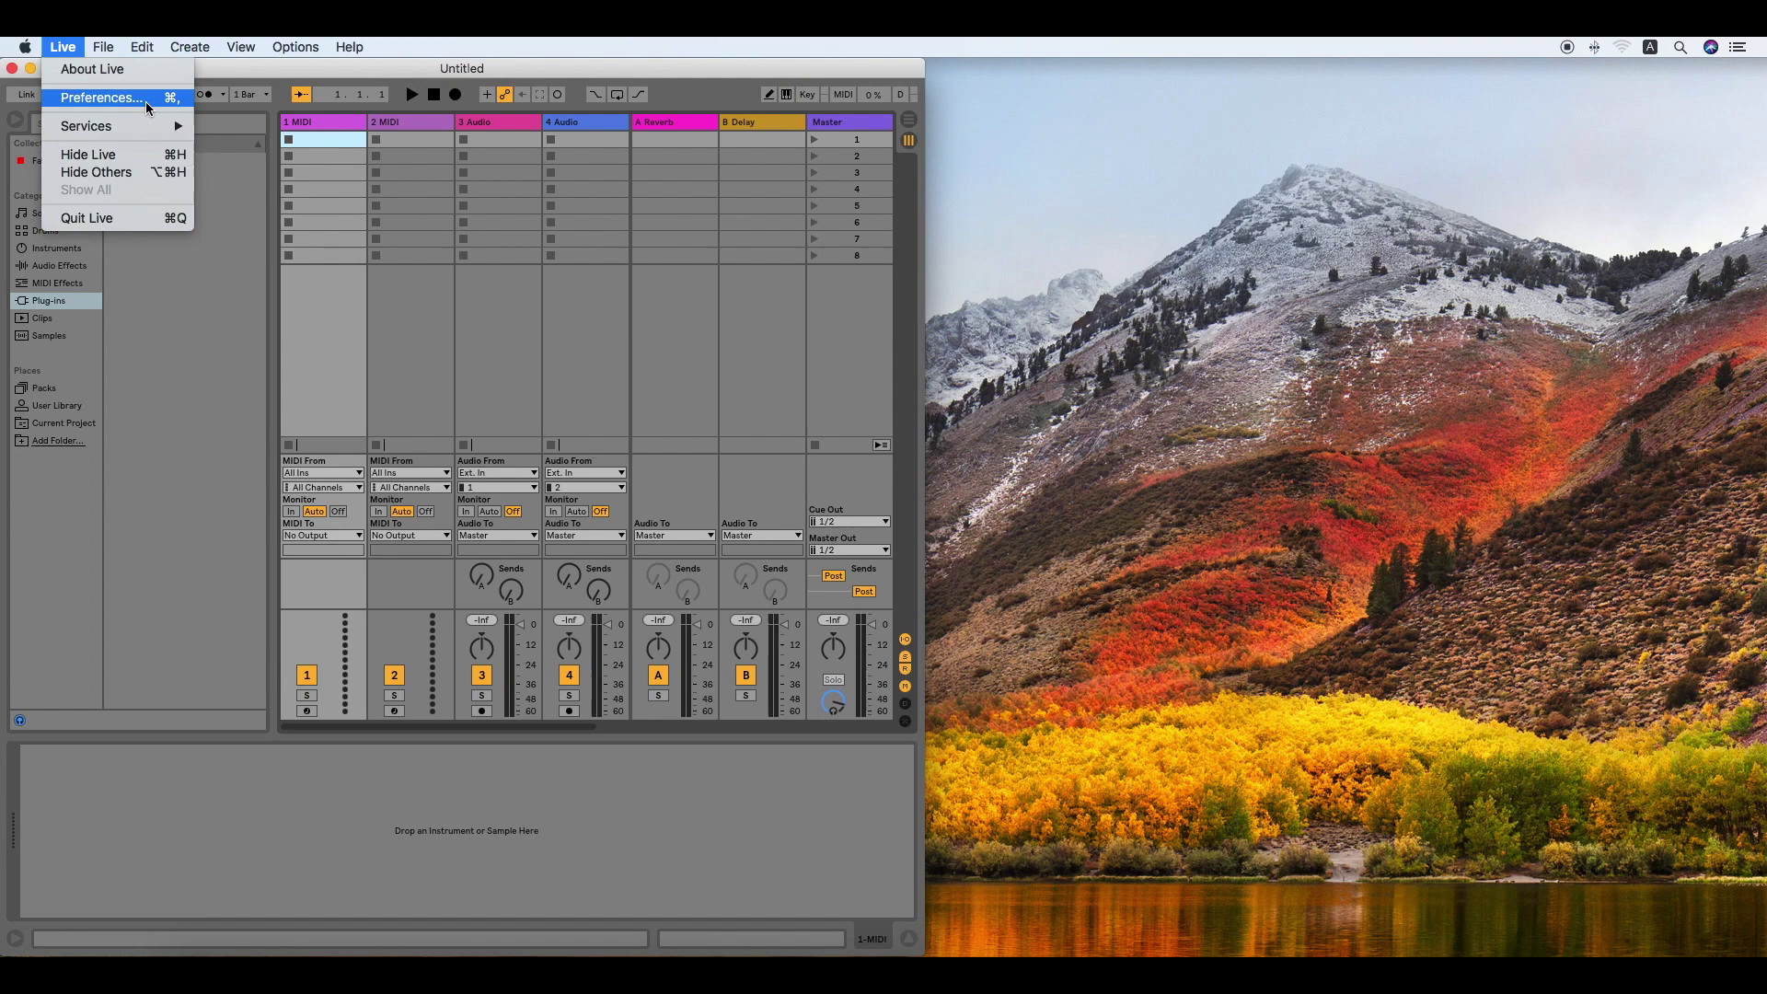
left_click(148, 101)
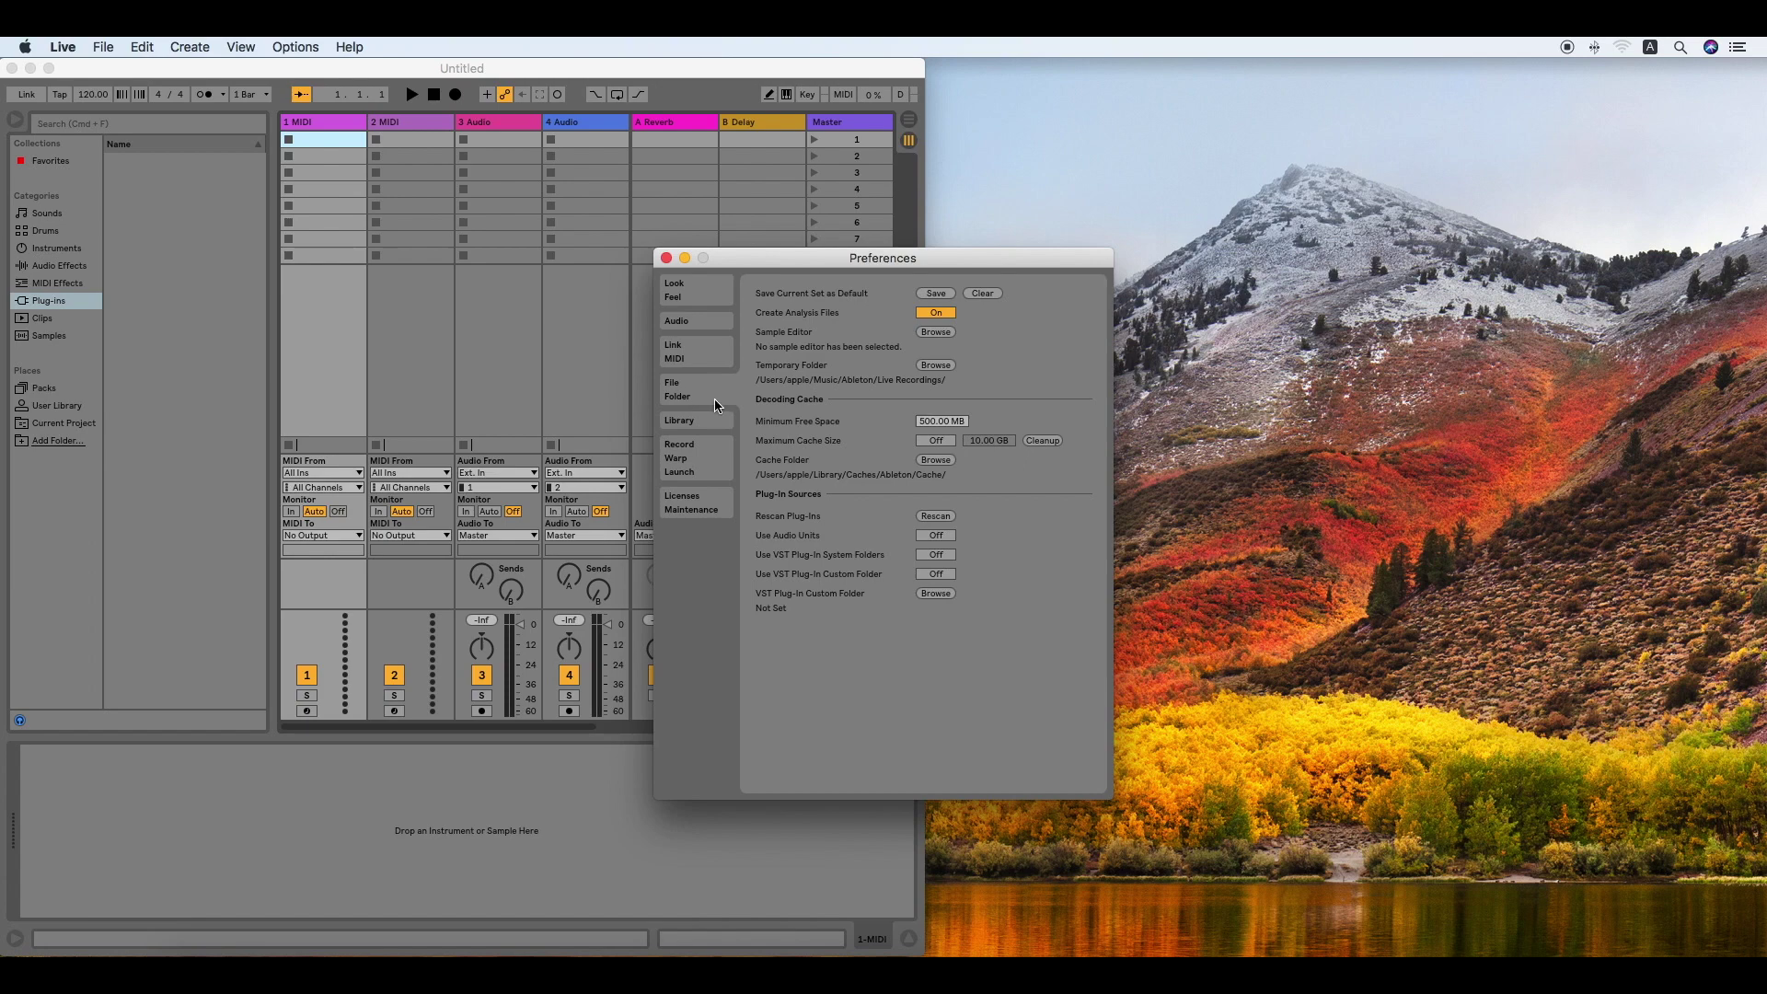
left_click(936, 554)
Close Preferences and load VOCALOID5 VSTi from Plug-ins onto the 1 MIDI track.
left_click(667, 260)
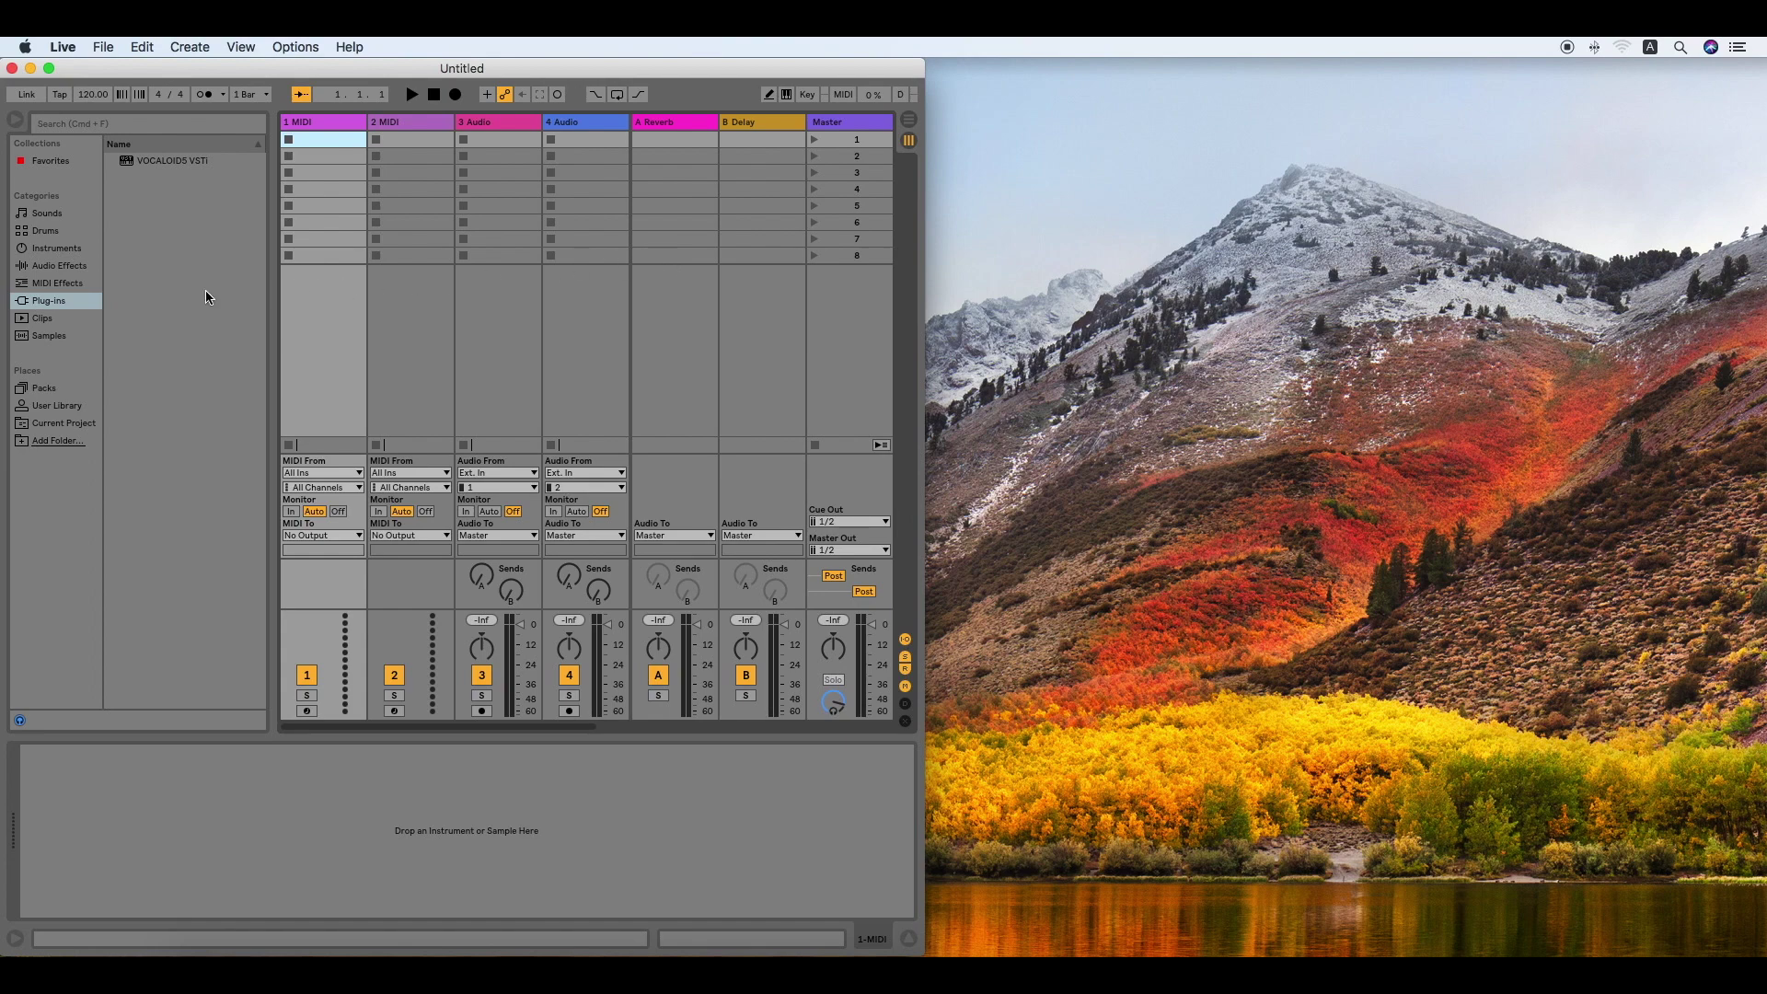
left_click(76, 303)
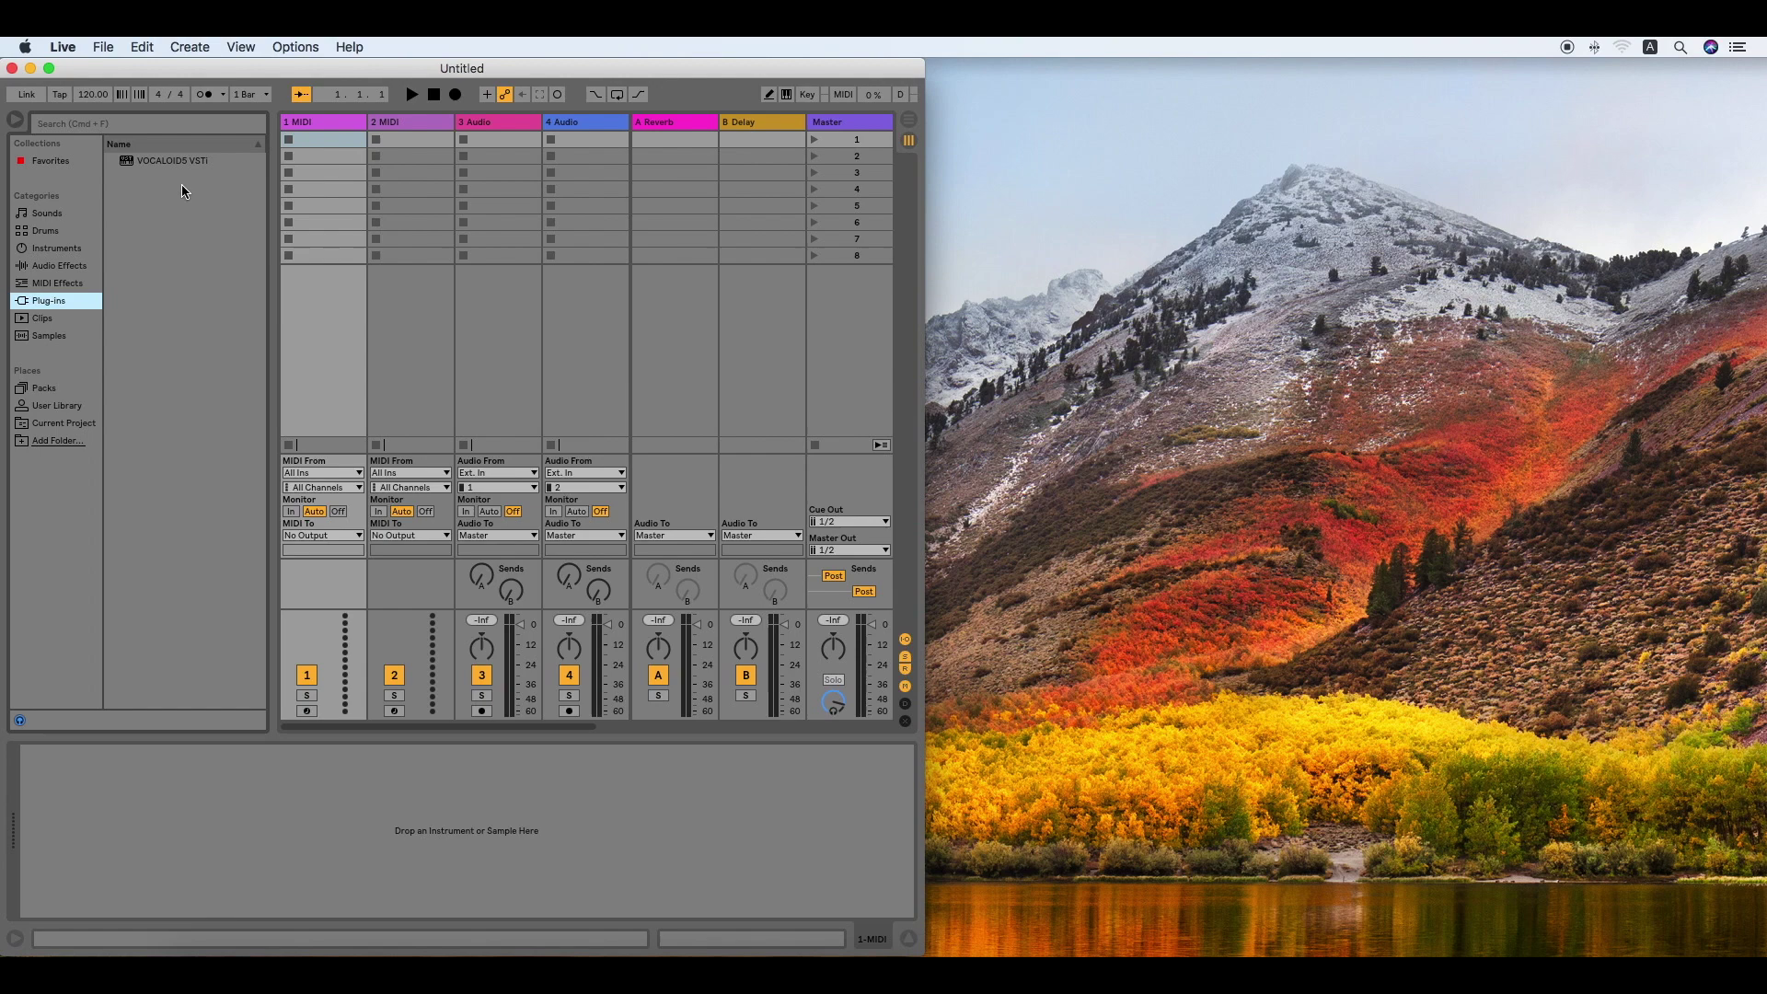
left_click_drag(172, 160, 324, 124)
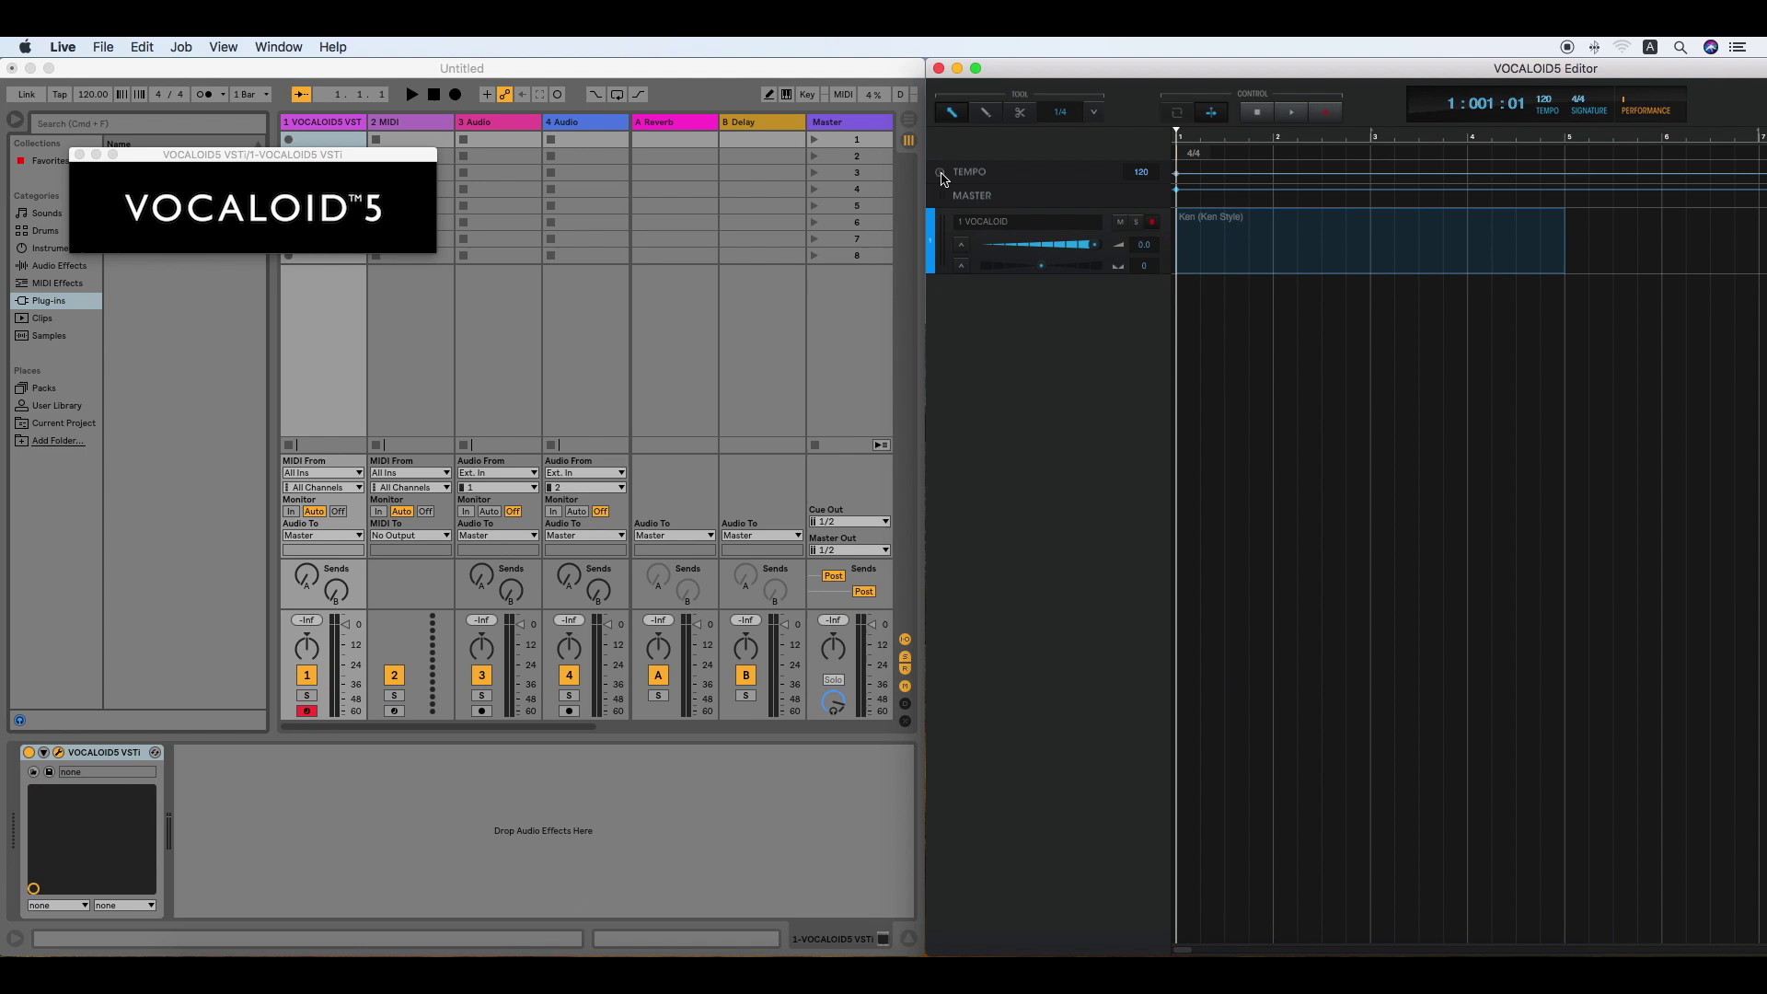
Switch the vocal part's voice from Ken to Amy and return to the Musical Editor.
double_click(1301, 257)
left_click(1074, 302)
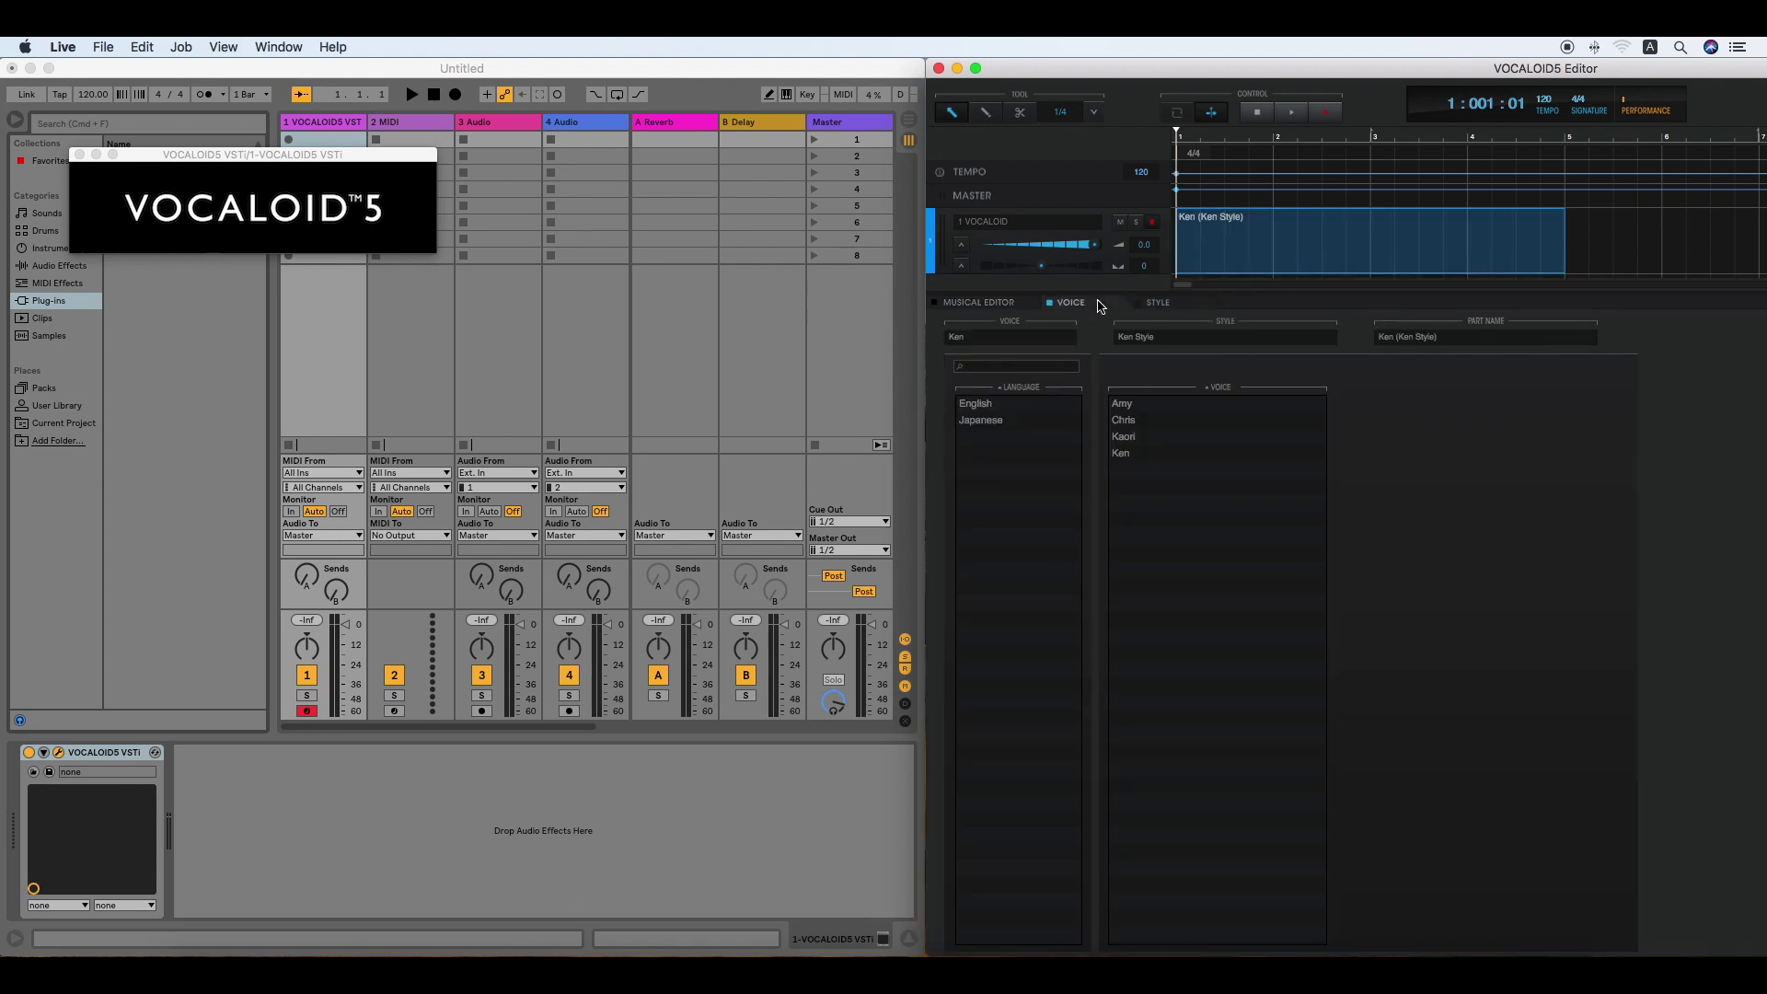
left_click(1145, 405)
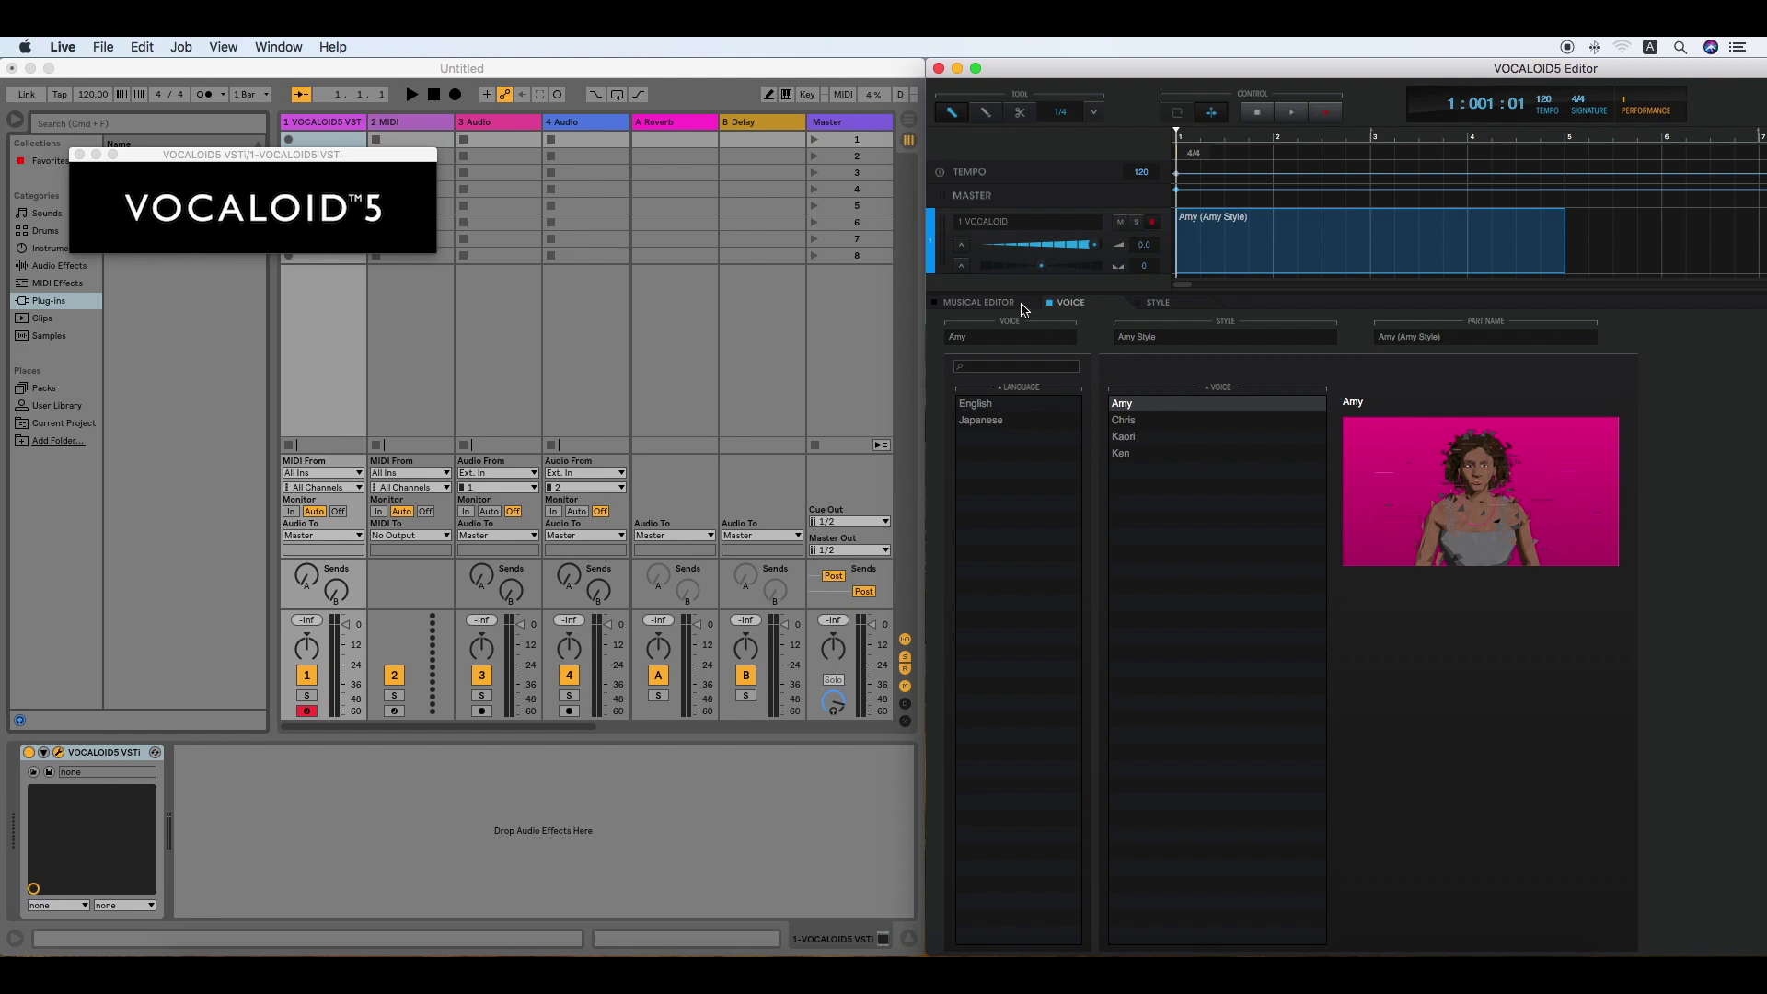
left_click(980, 302)
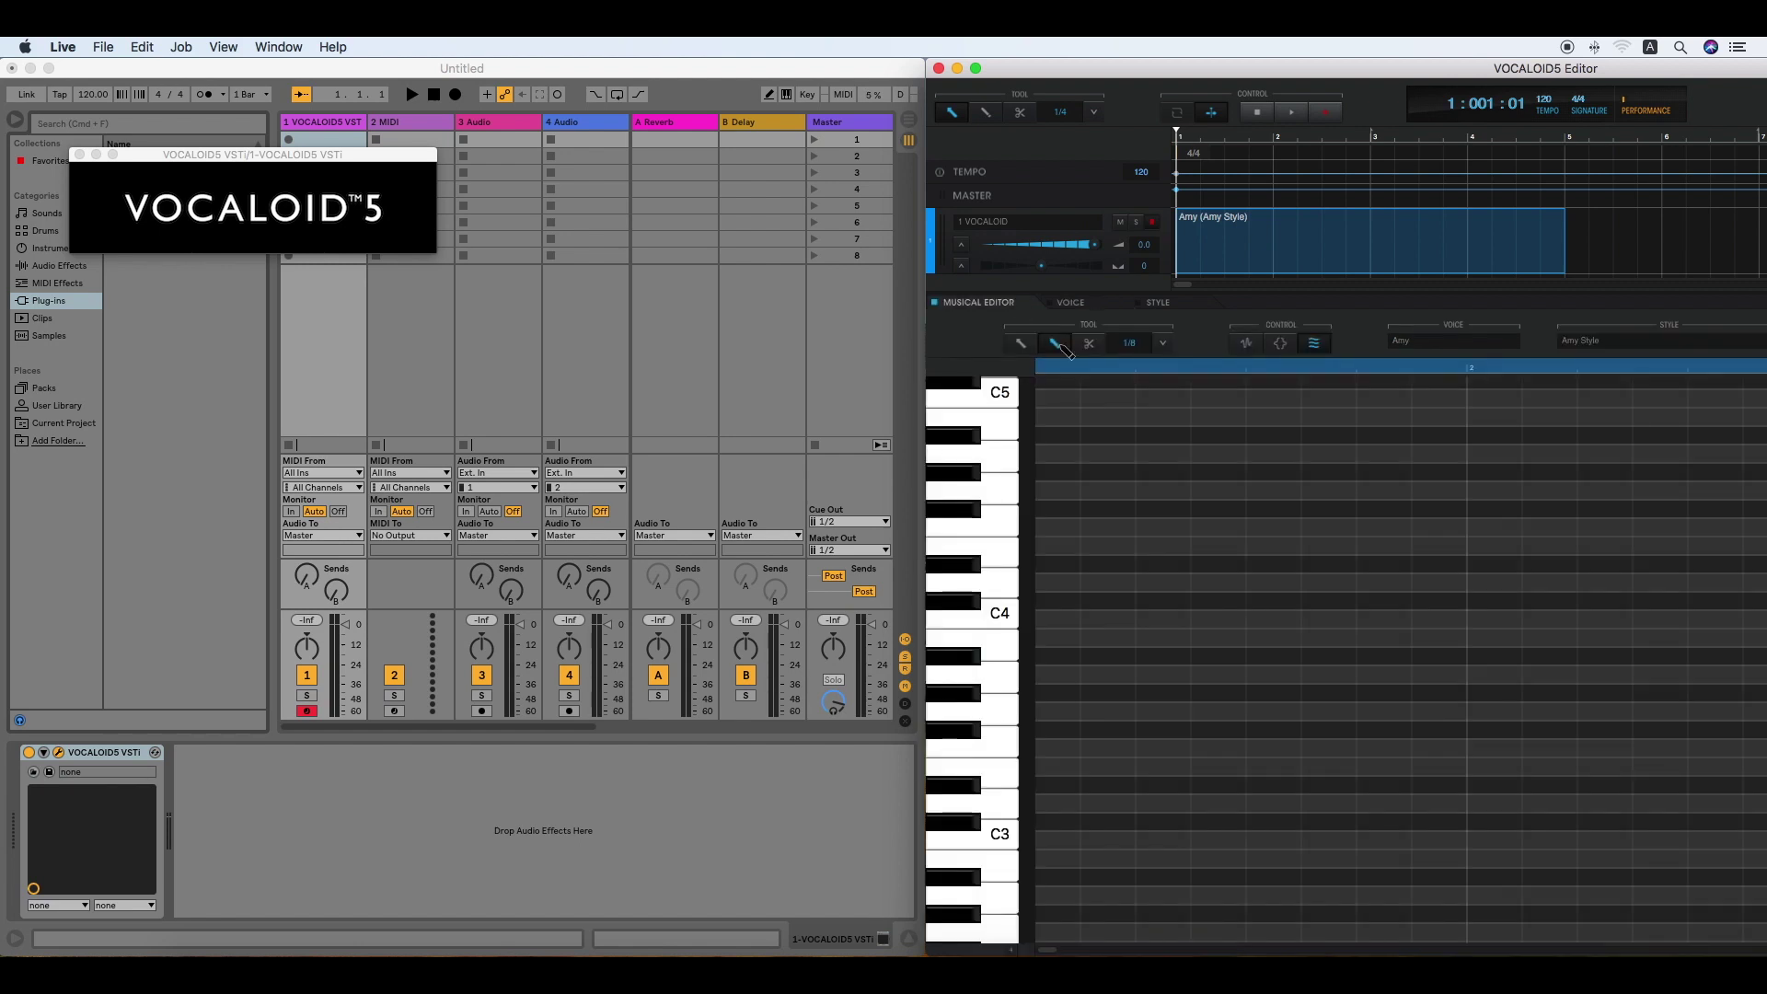
Draw about eleven Ooh notes rising to a lengthened top note near C4, then descending to a long low note.
left_click(1048, 790)
left_click(1097, 755)
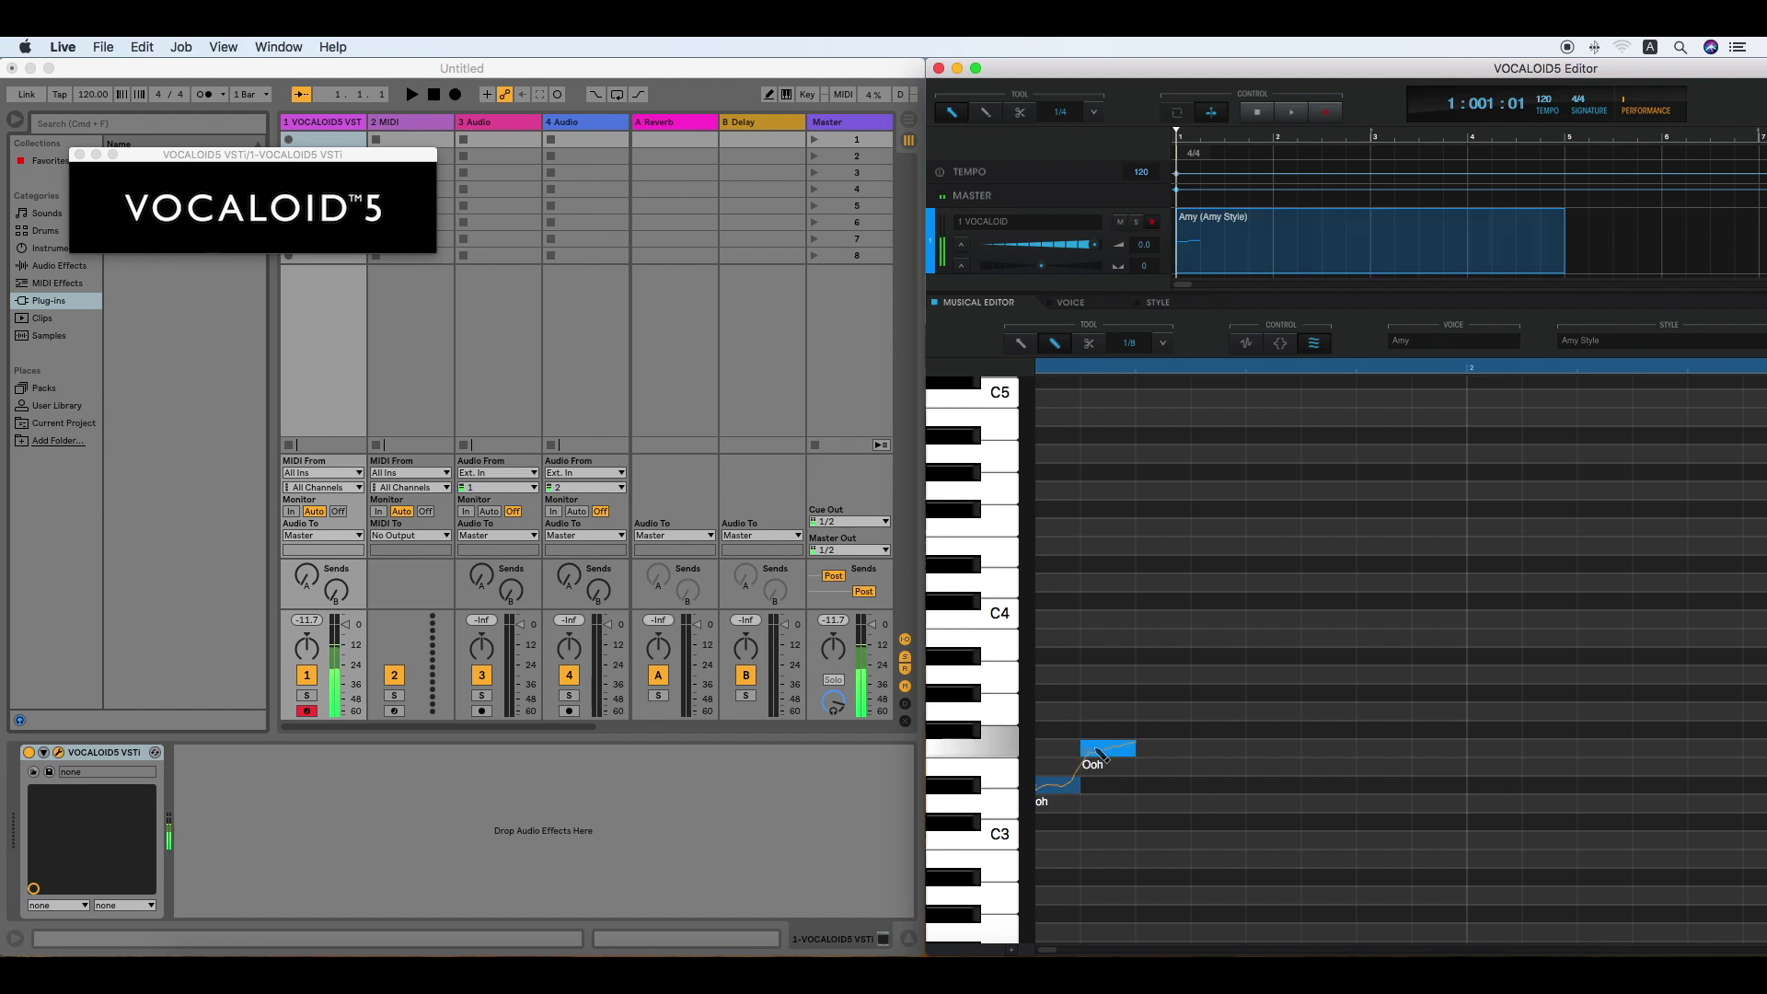
left_click(1154, 701)
left_click(1210, 665)
left_click(1270, 621)
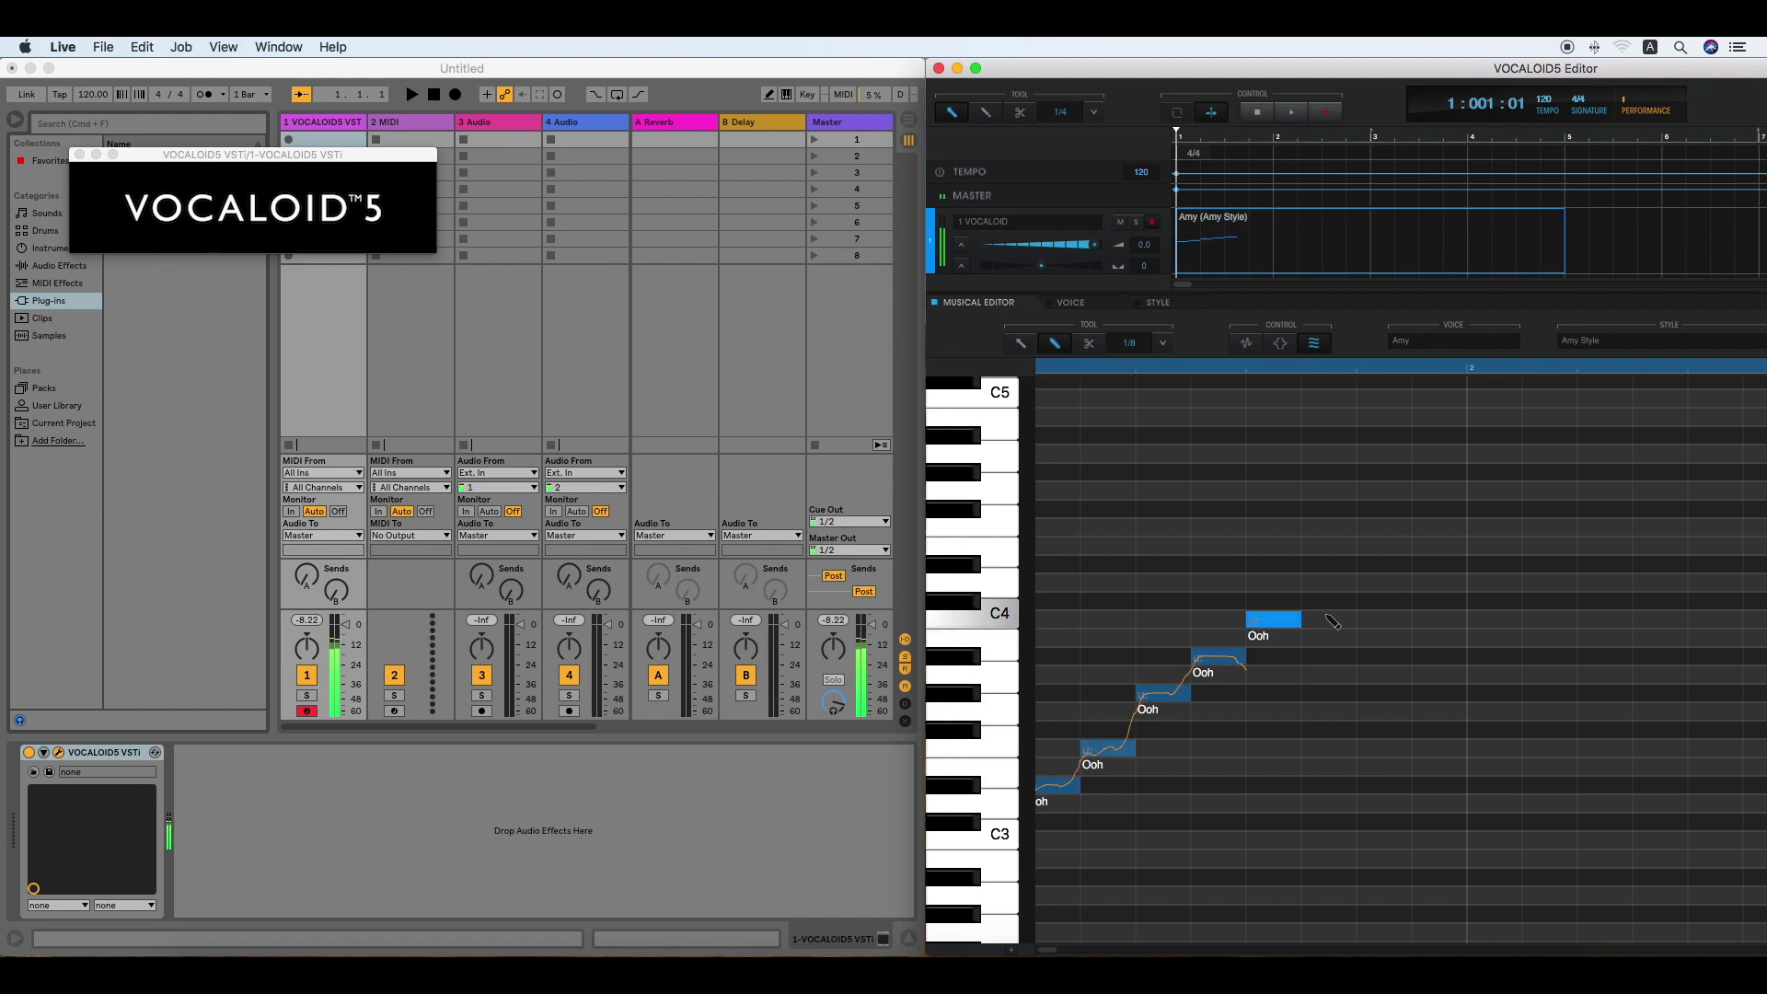
left_click_drag(1298, 621, 1356, 621)
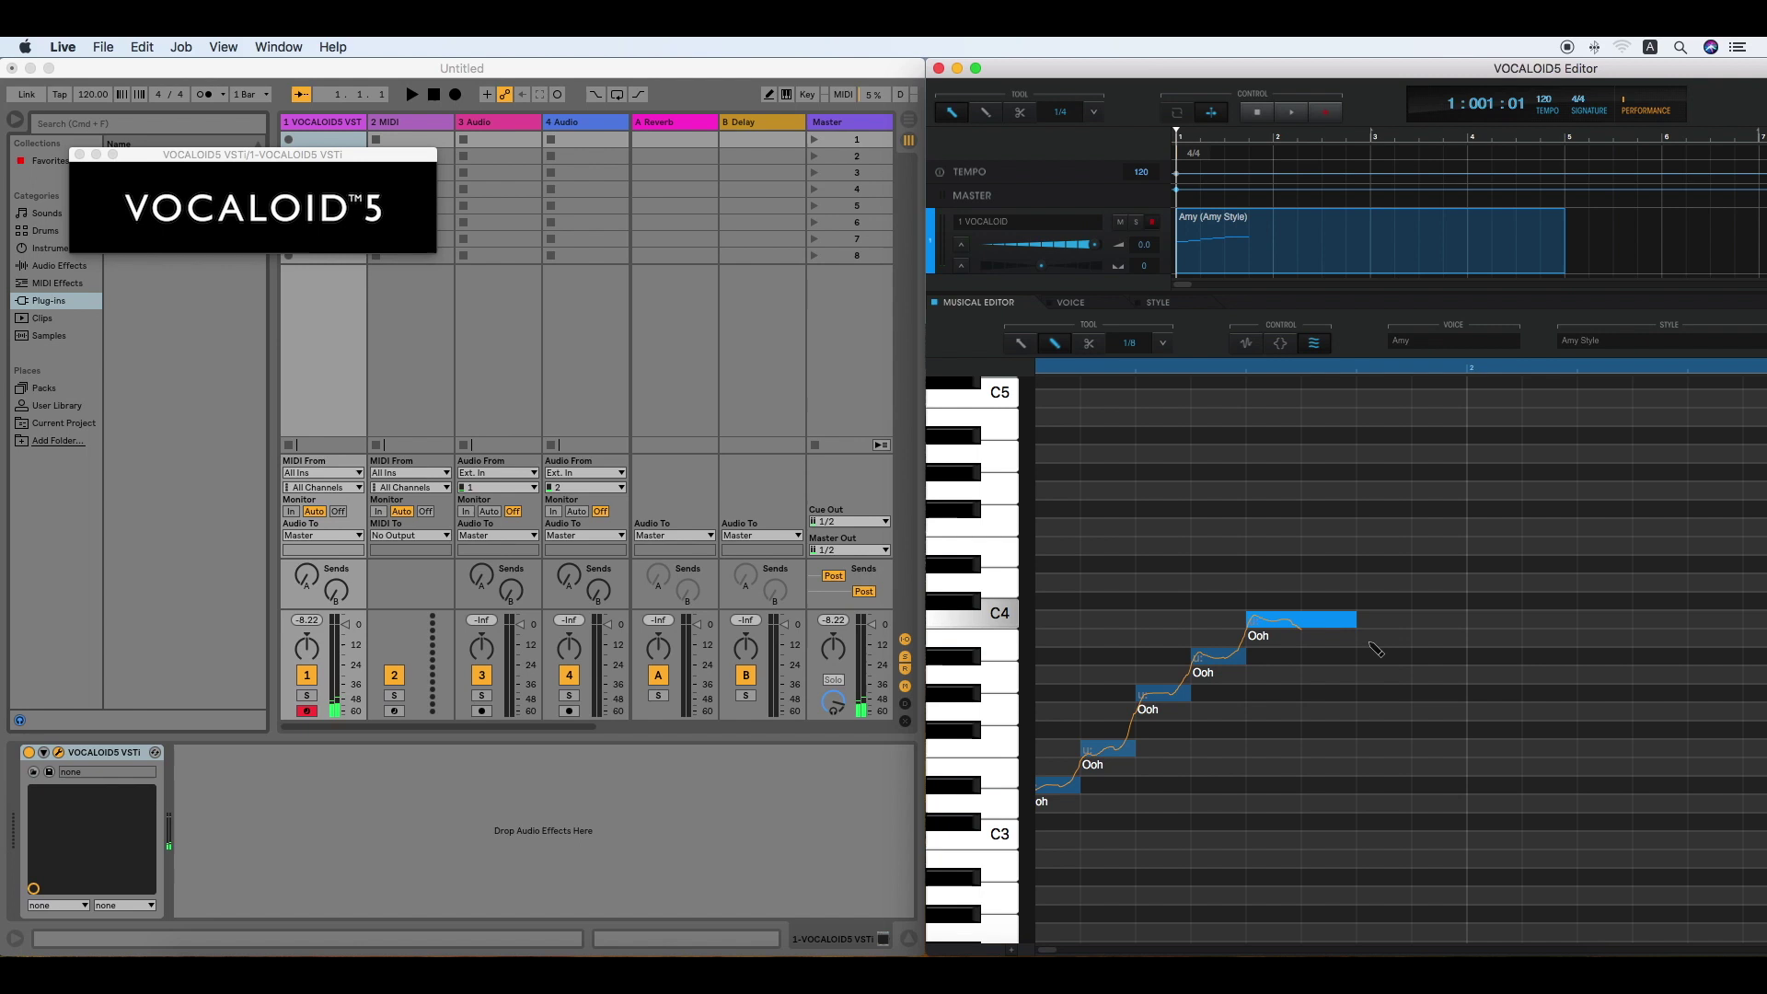
left_click(1380, 657)
left_click(1442, 695)
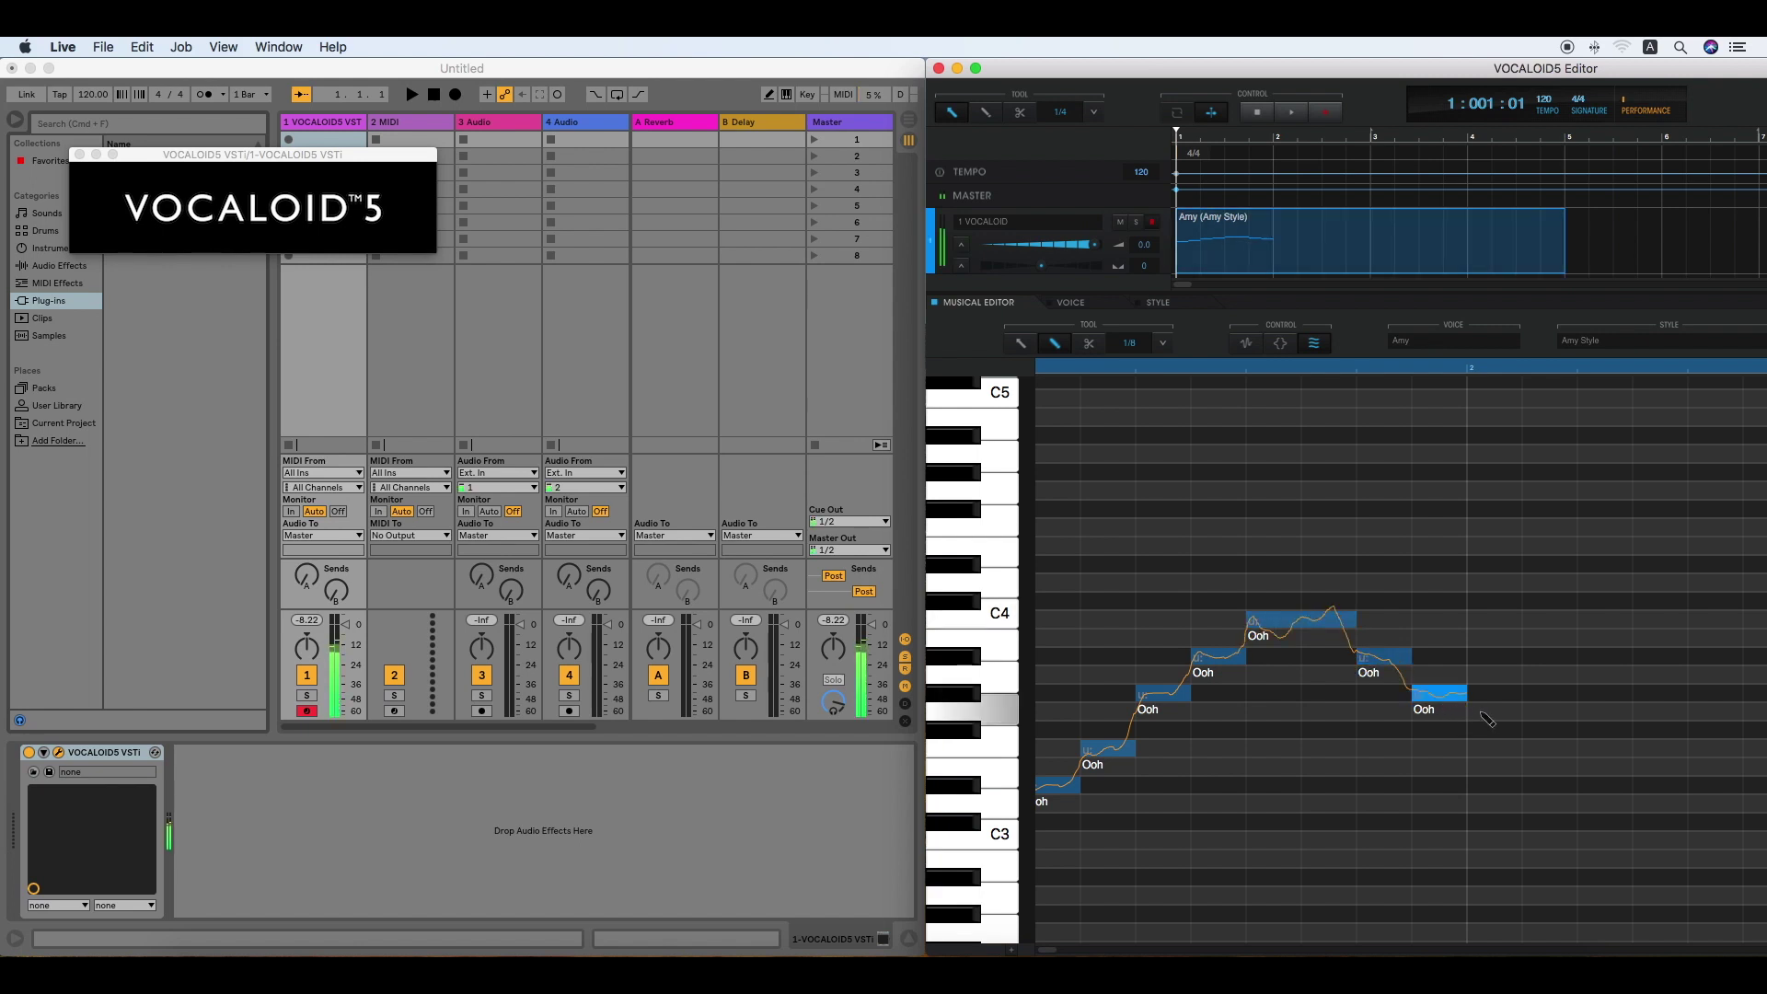
mouse_move(1469, 721)
left_mouse_down()
mouse_move(1573, 720)
mouse_move(1631, 694)
mouse_move(1736, 702)
left_mouse_up()
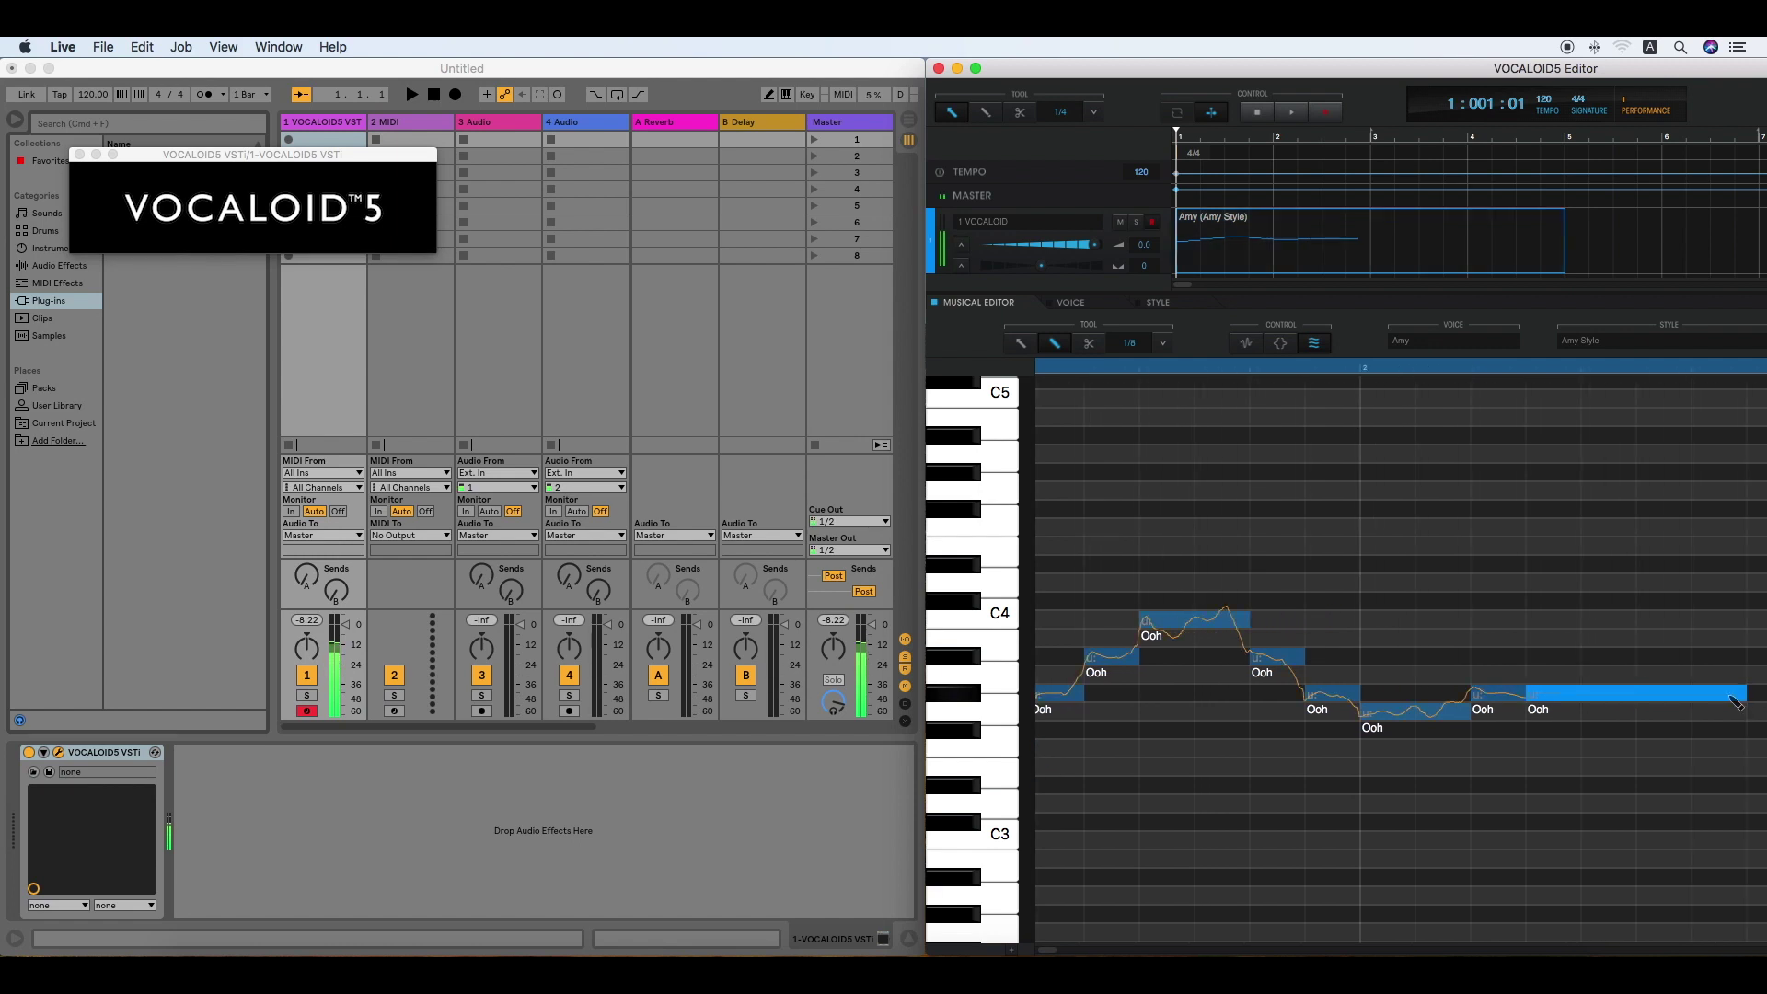
left_click(1737, 703)
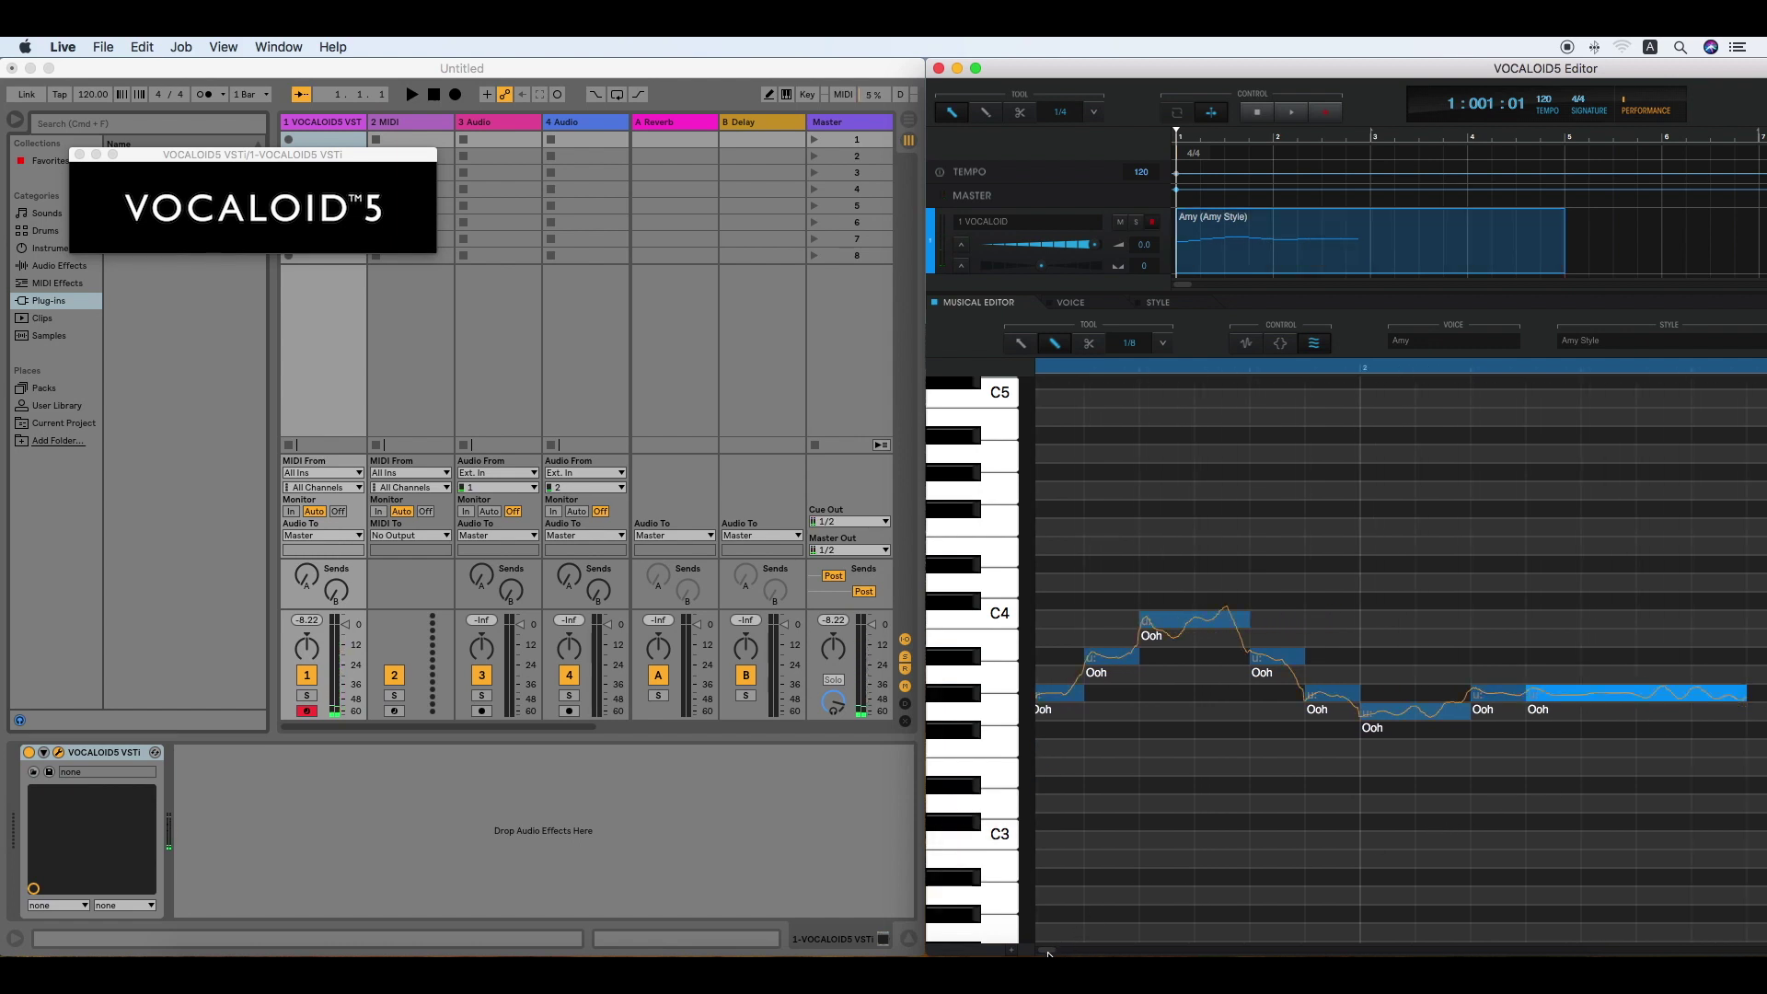
scroll(1046, 953, "left", 3)
Enter the lyric line 'I will keep you smile in my memory' across the melody's notes.
left_click_drag(1044, 801, 1093, 802)
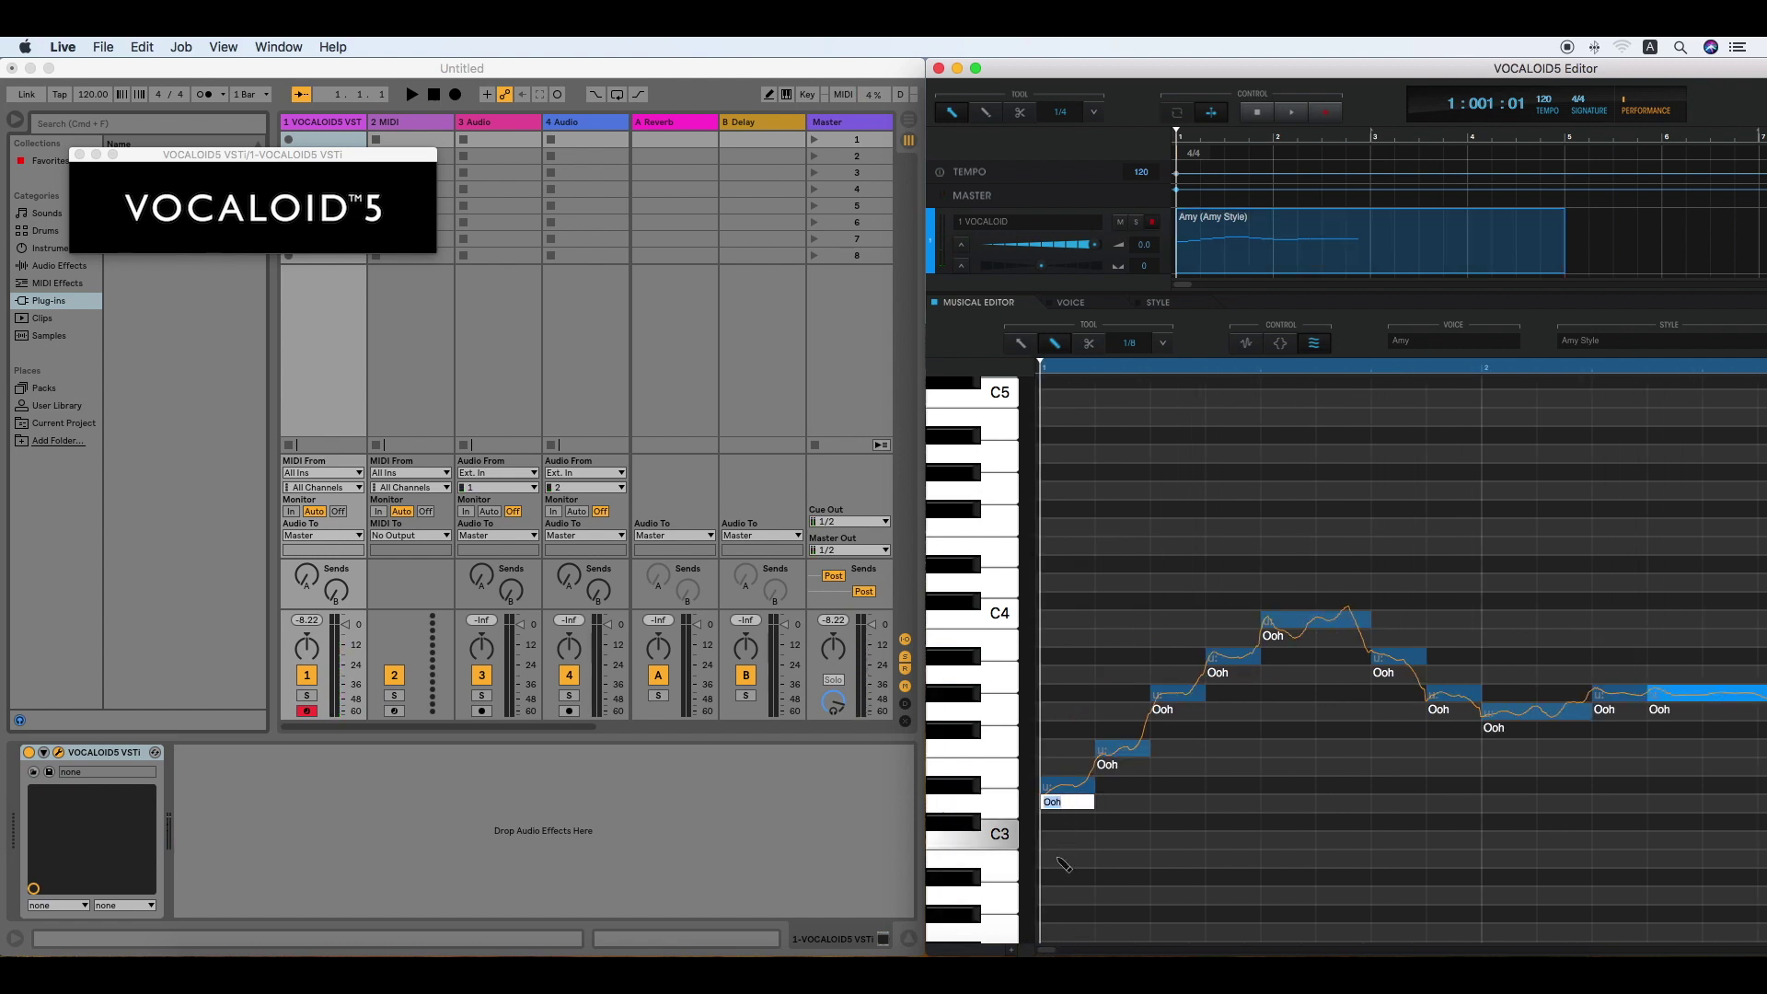
type("I will keep")
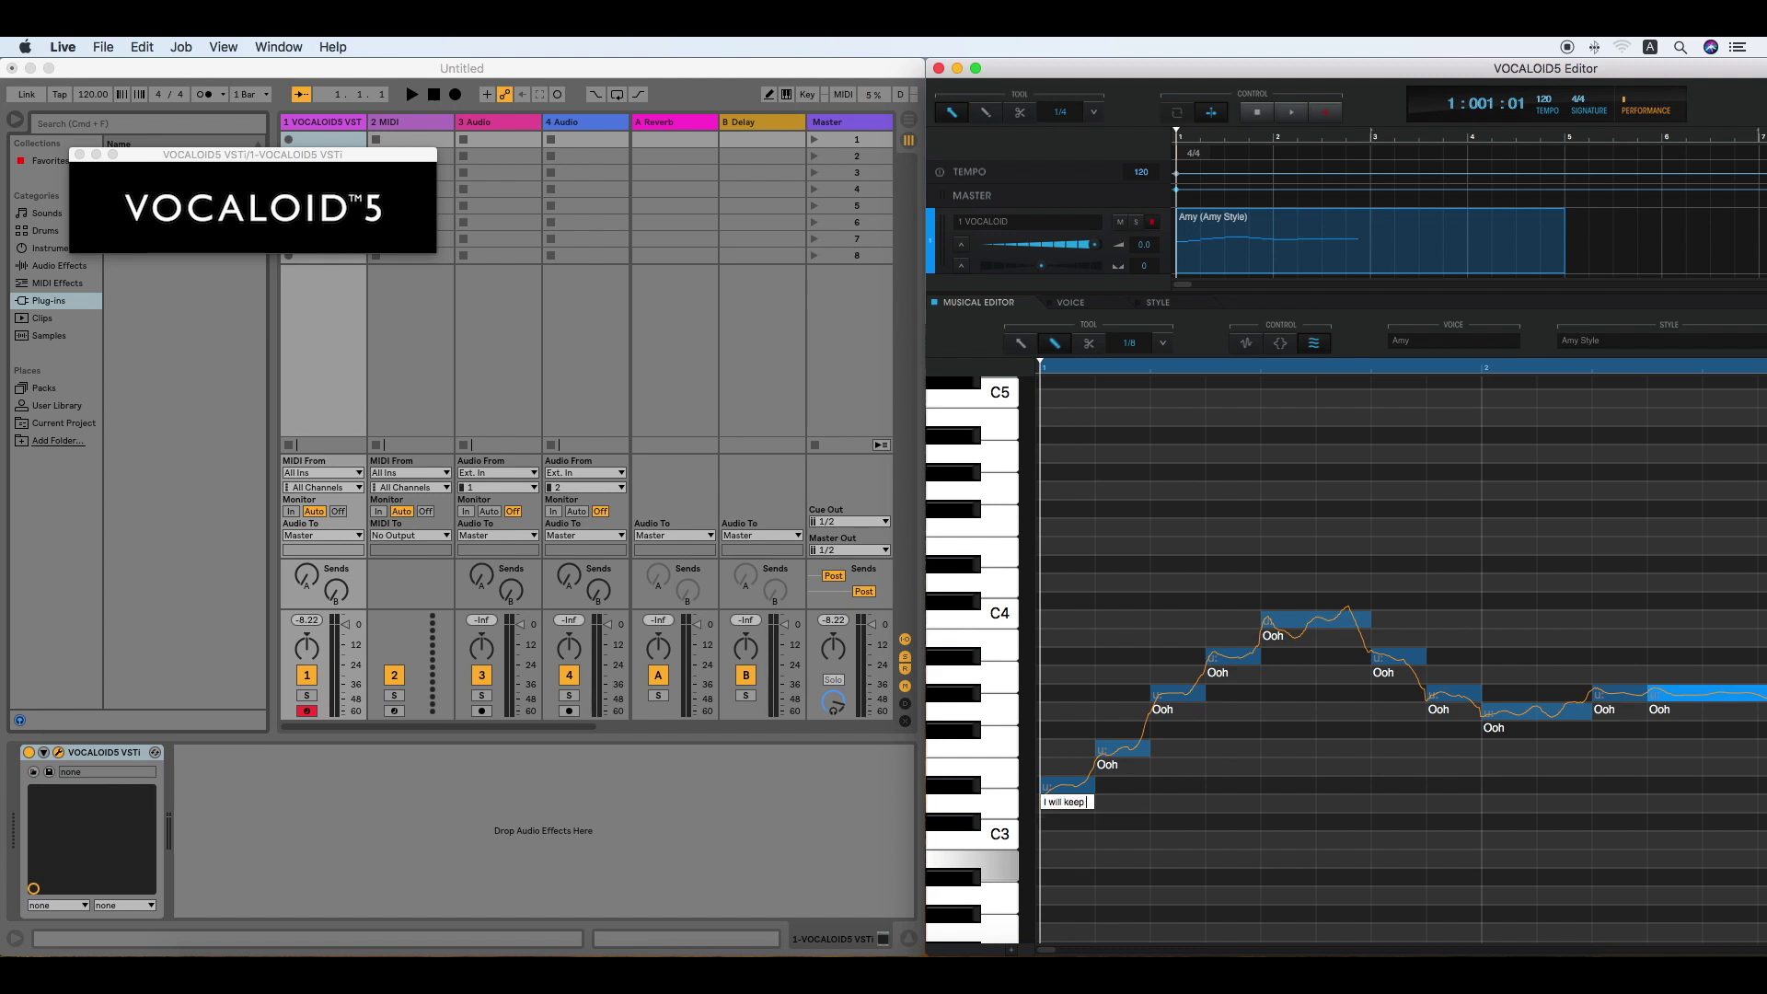
type(" my memory")
key("Return")
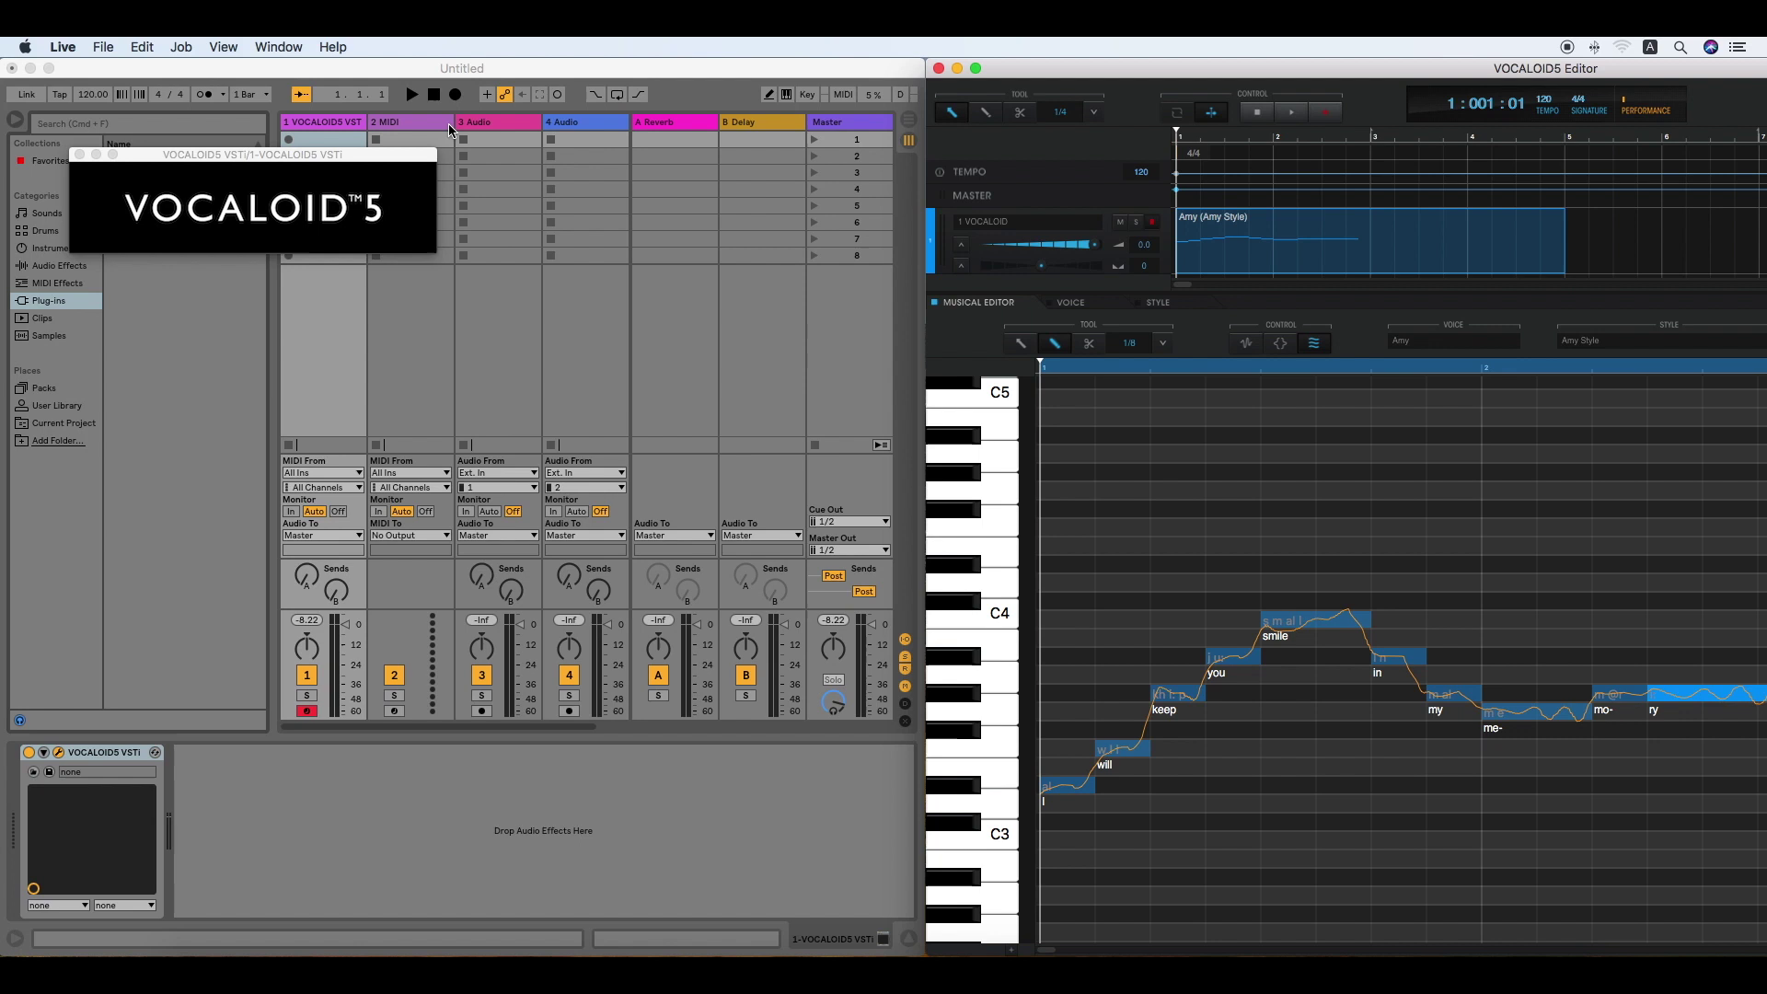
Play back the sung melody in Live, stop it, and show the File menu.
left_click(416, 94)
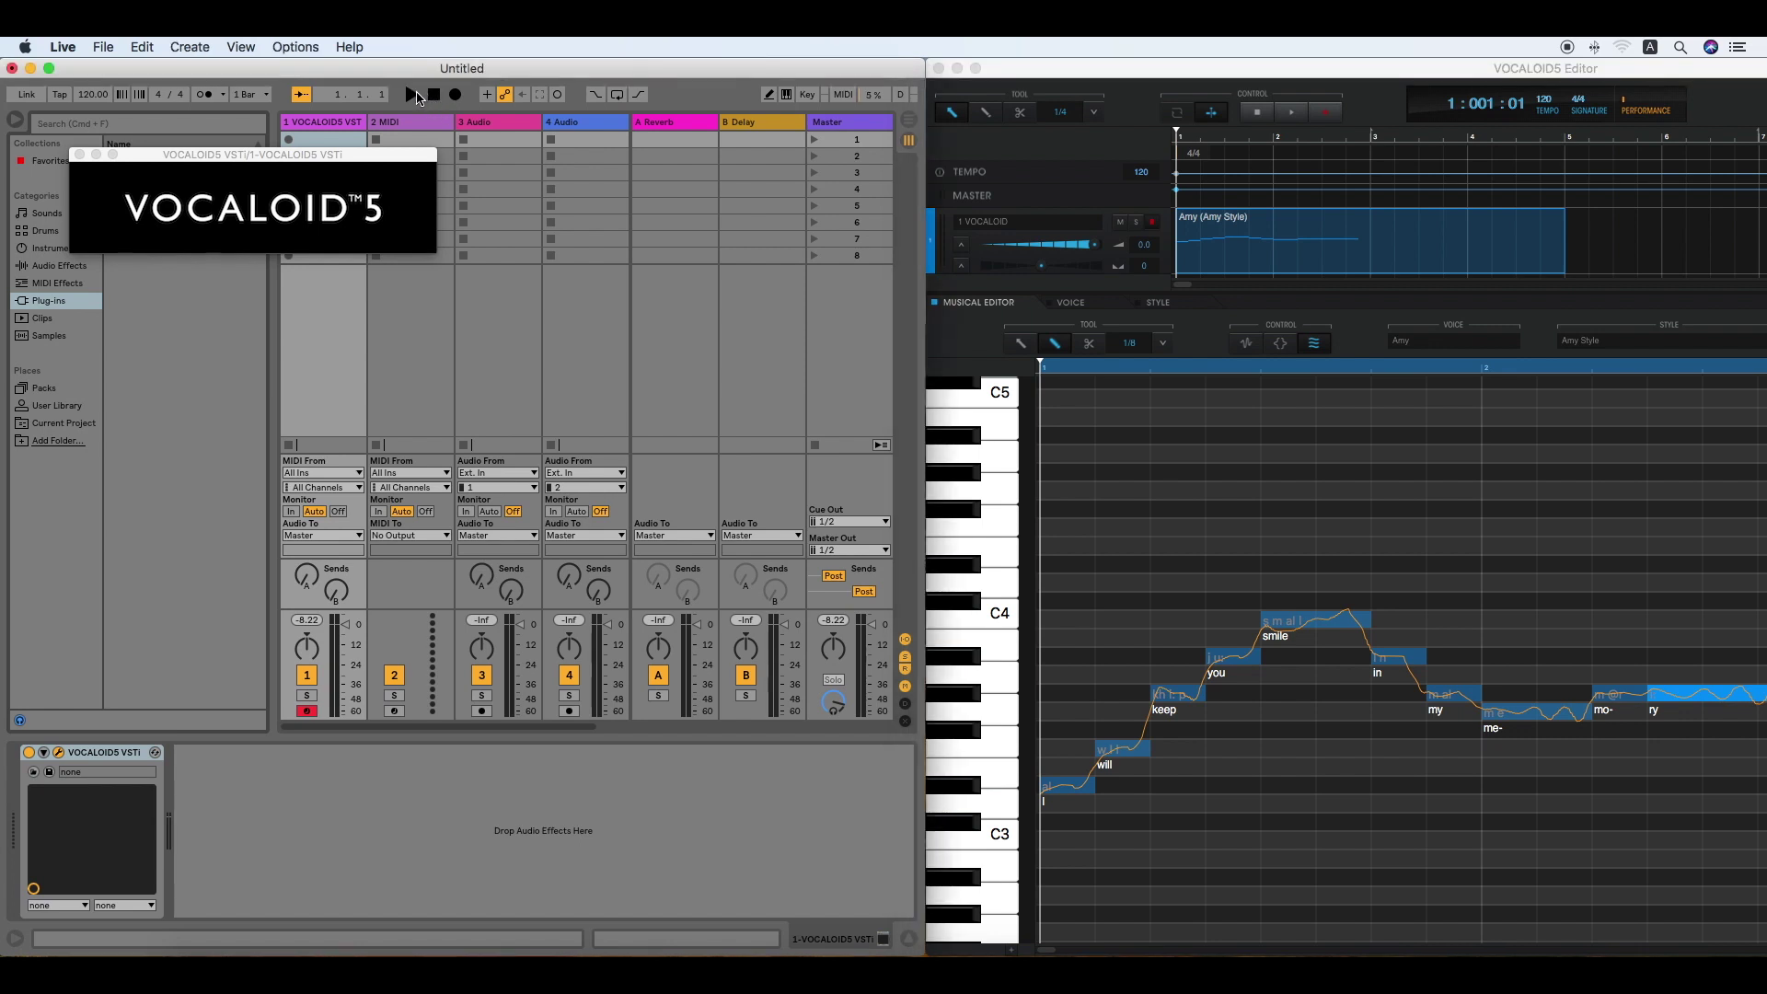
left_click(413, 94)
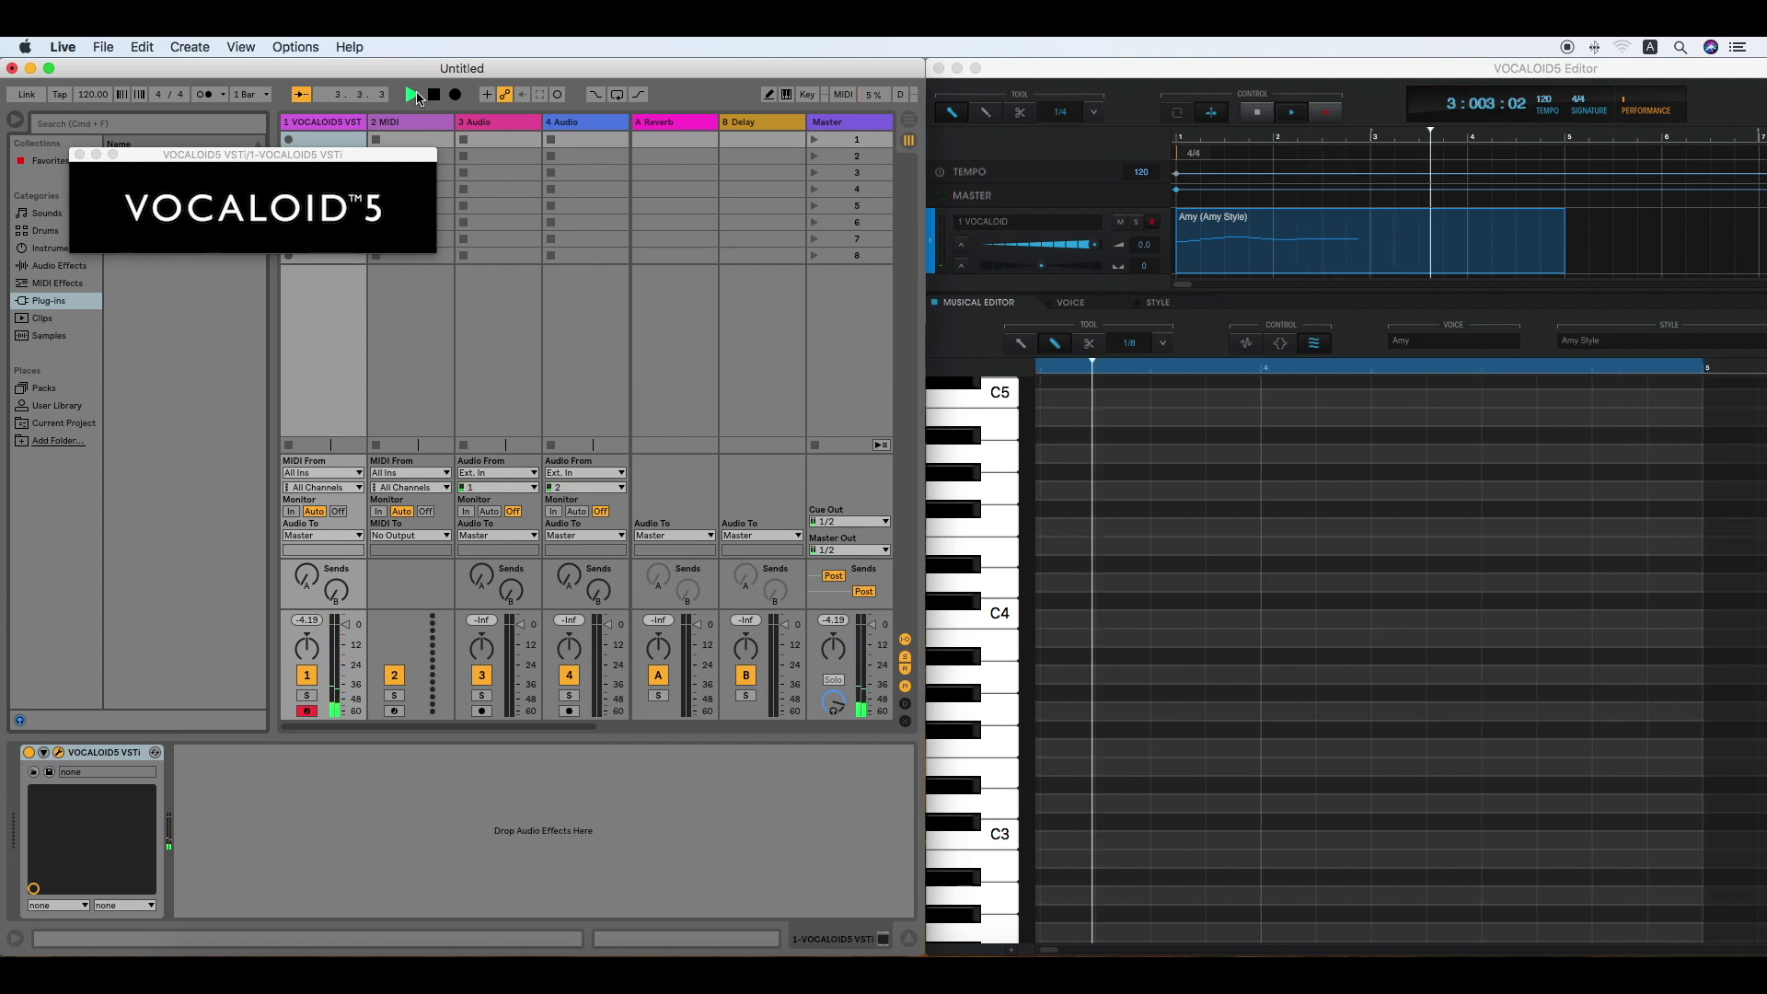
left_click(435, 94)
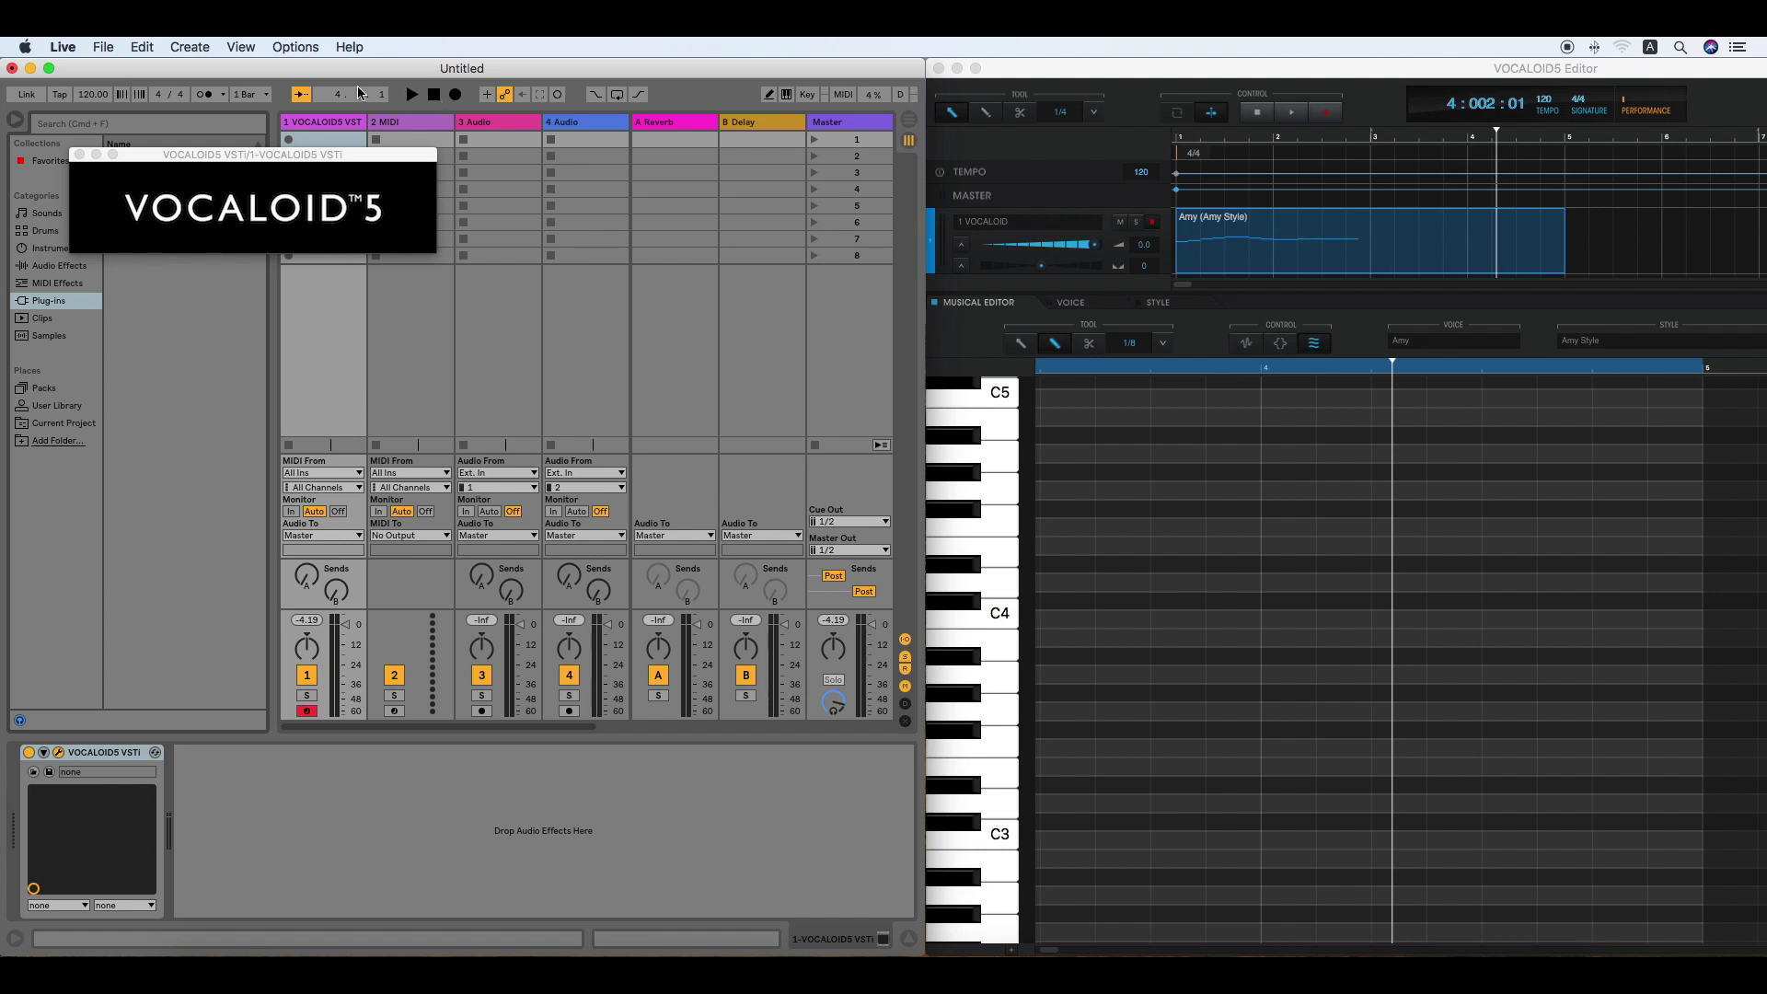
left_click(107, 48)
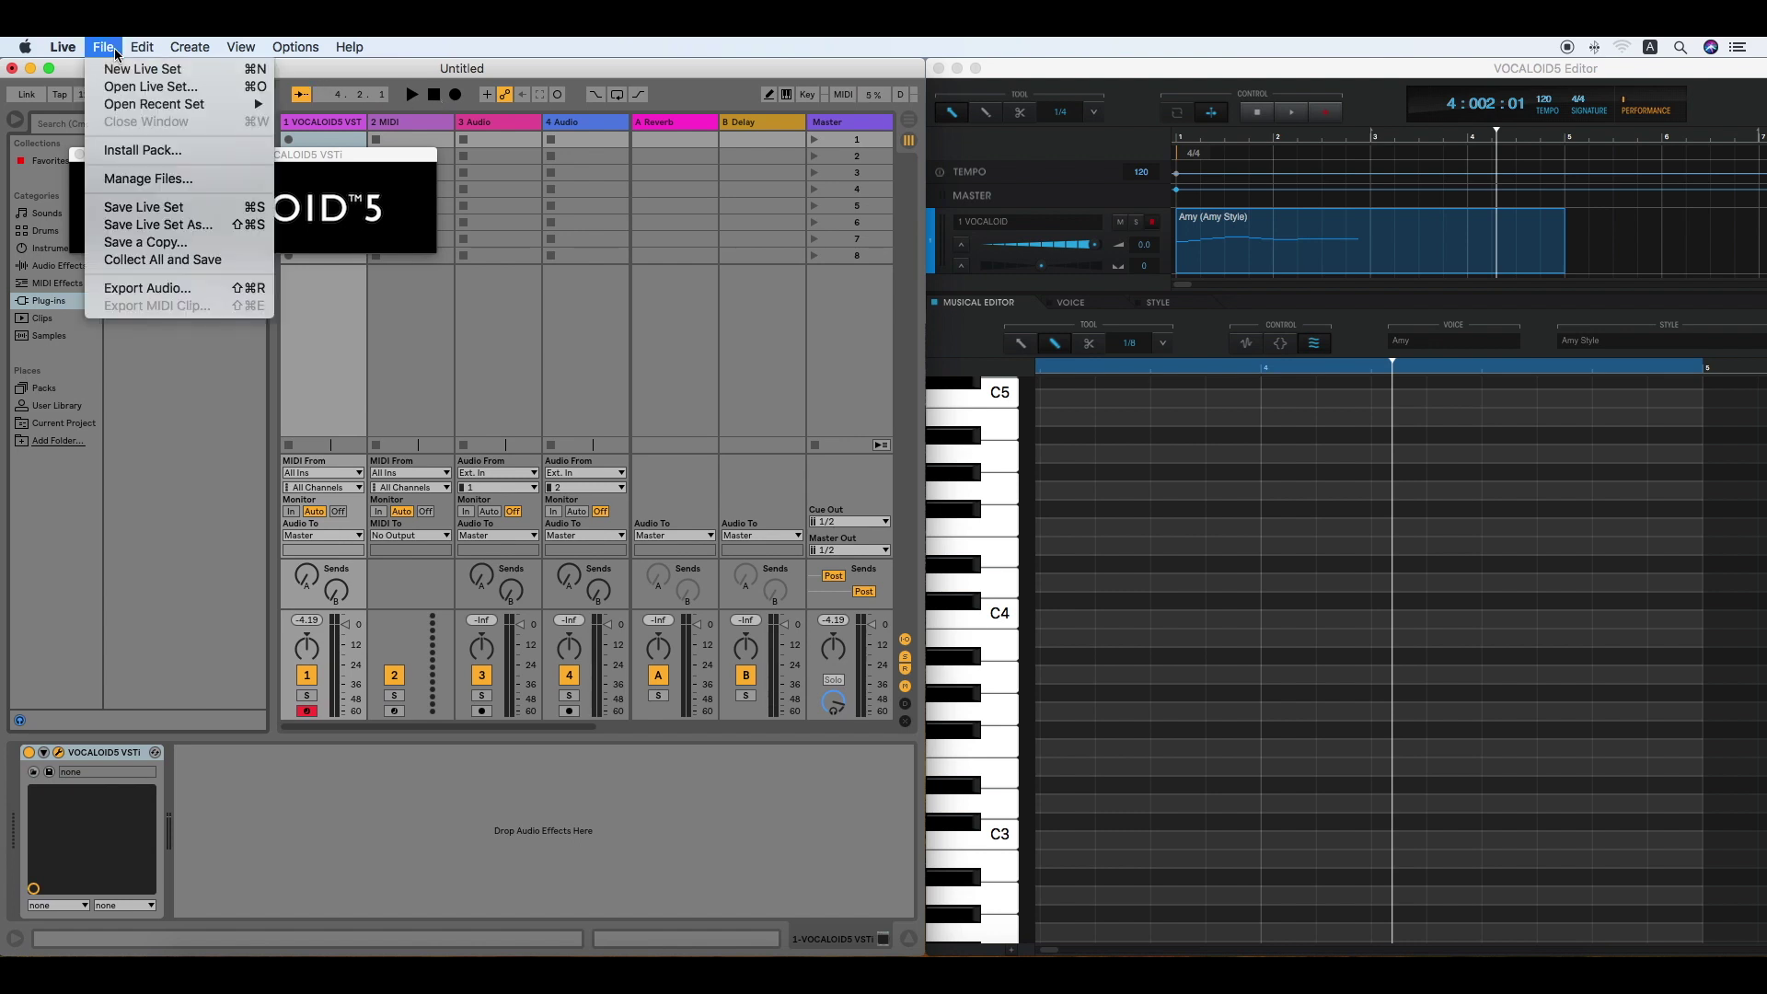
Save the Live Set as My_Live_Set.als on the Desktop.
left_click(197, 207)
type("My_Live_Set.als")
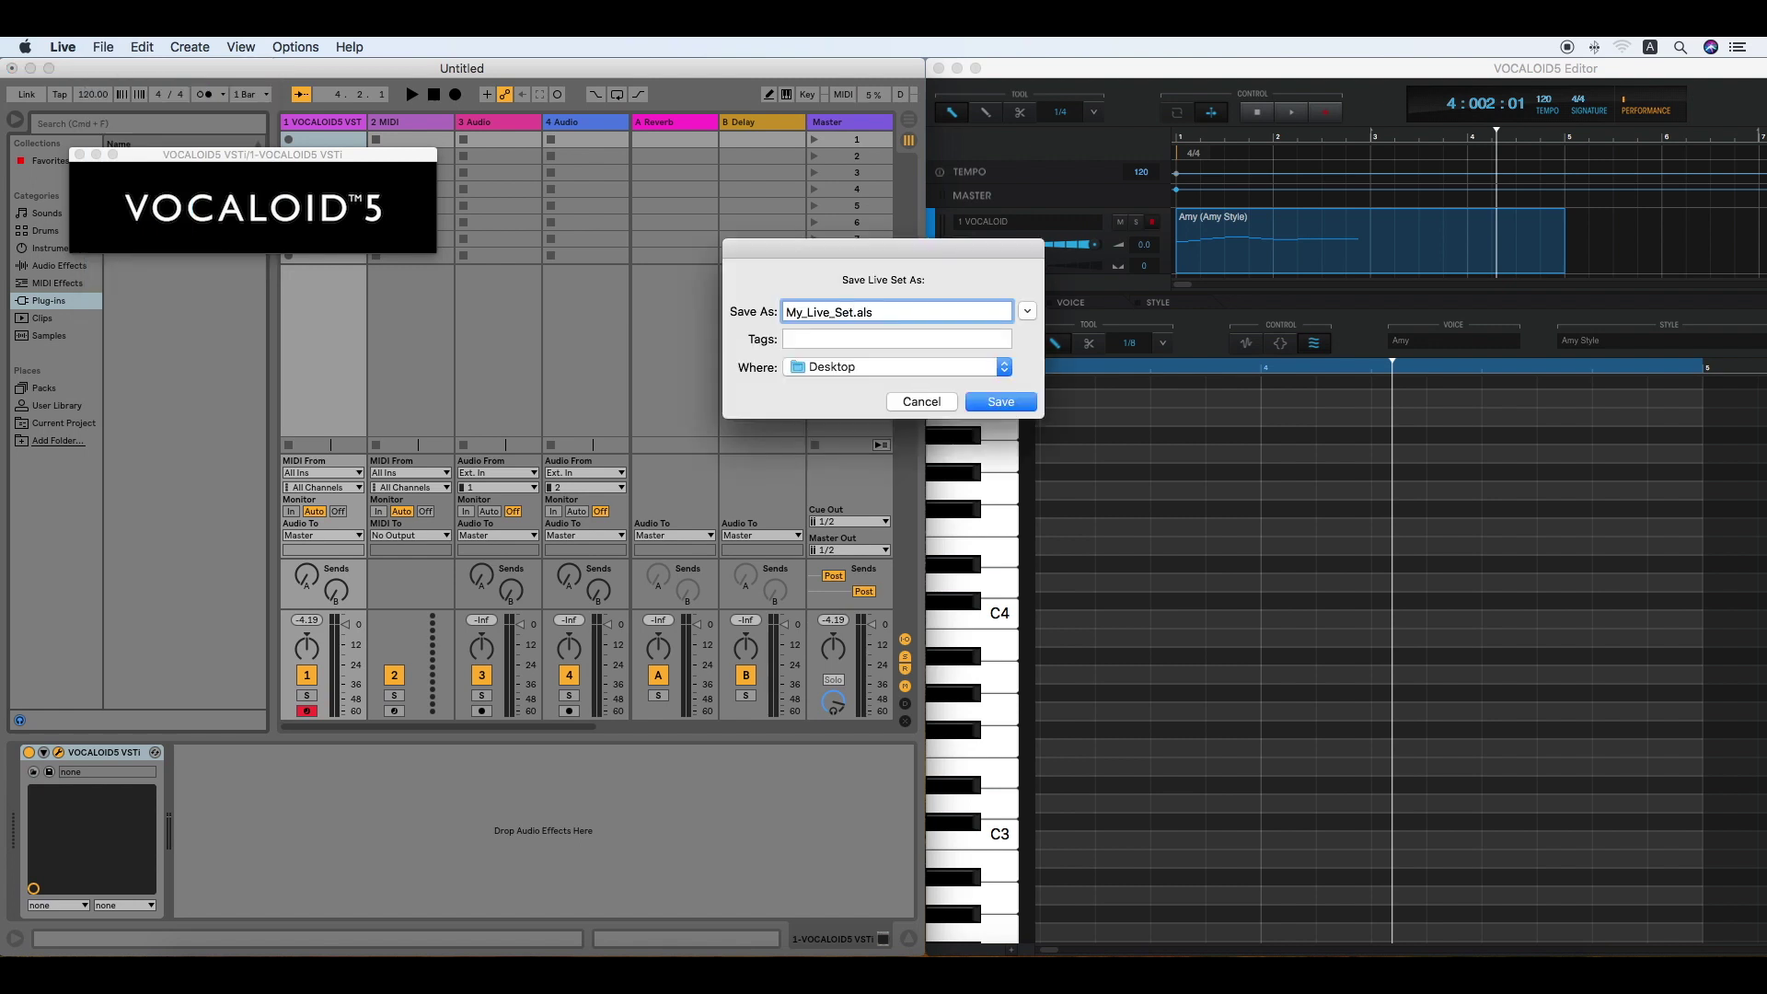
left_click(1001, 402)
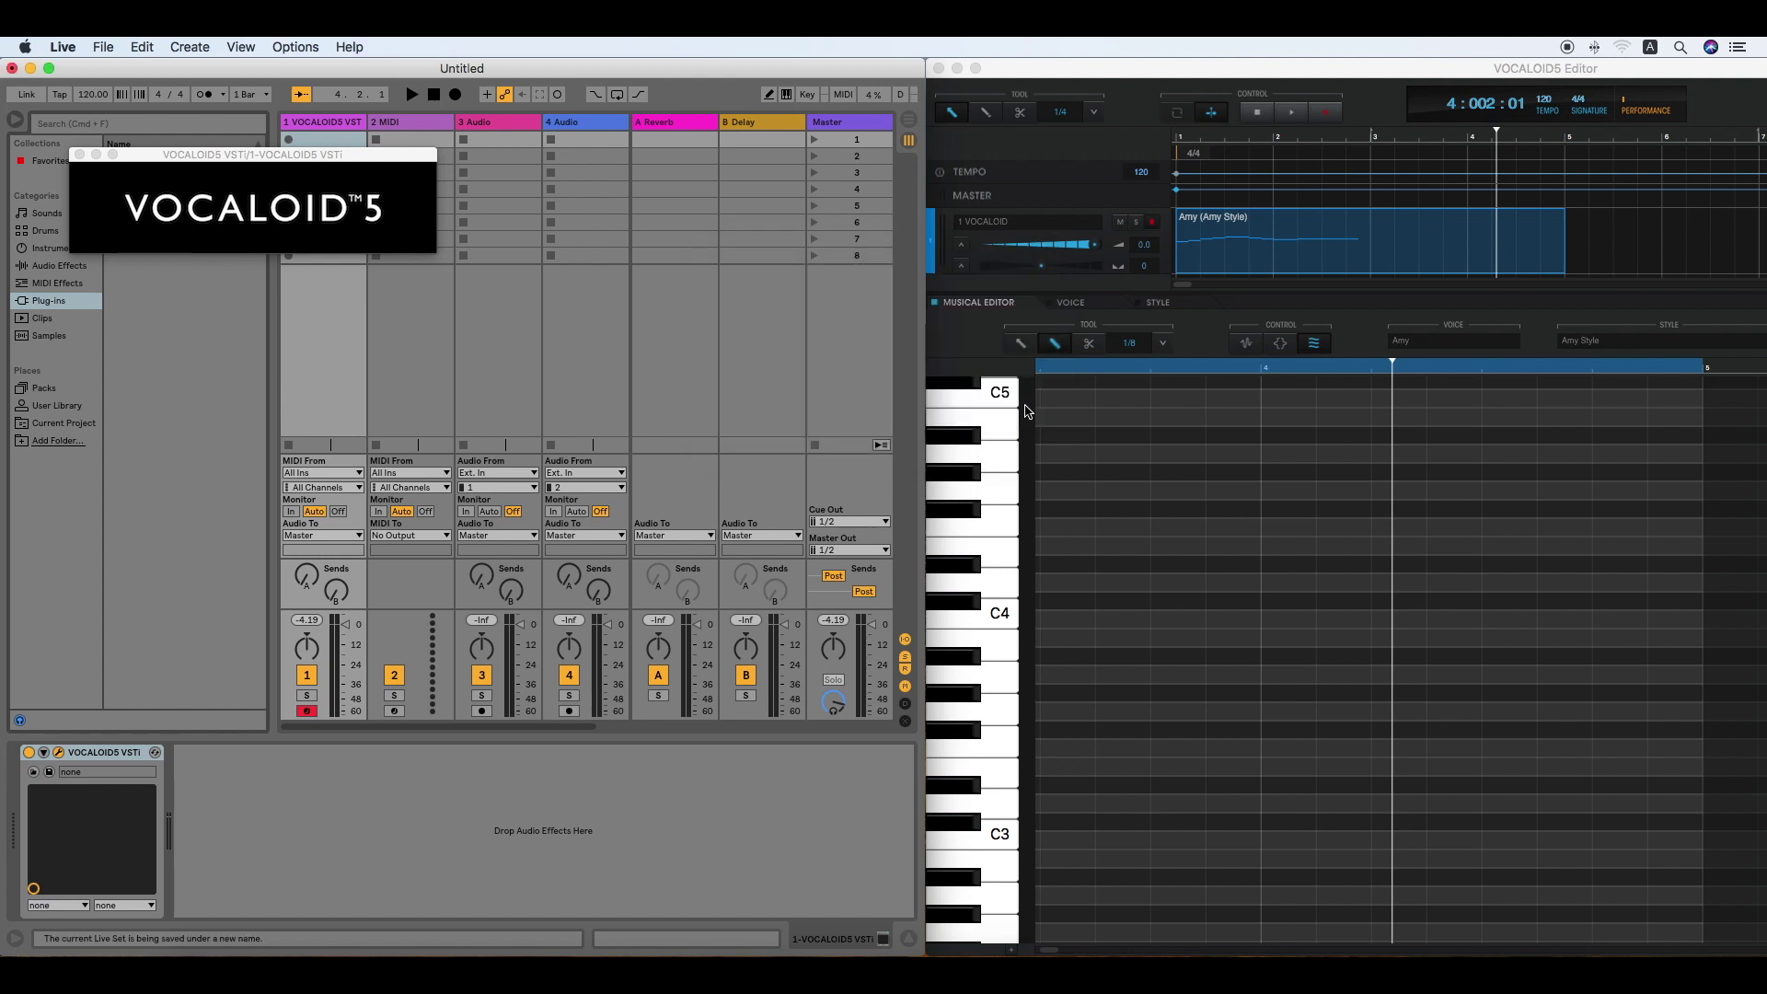